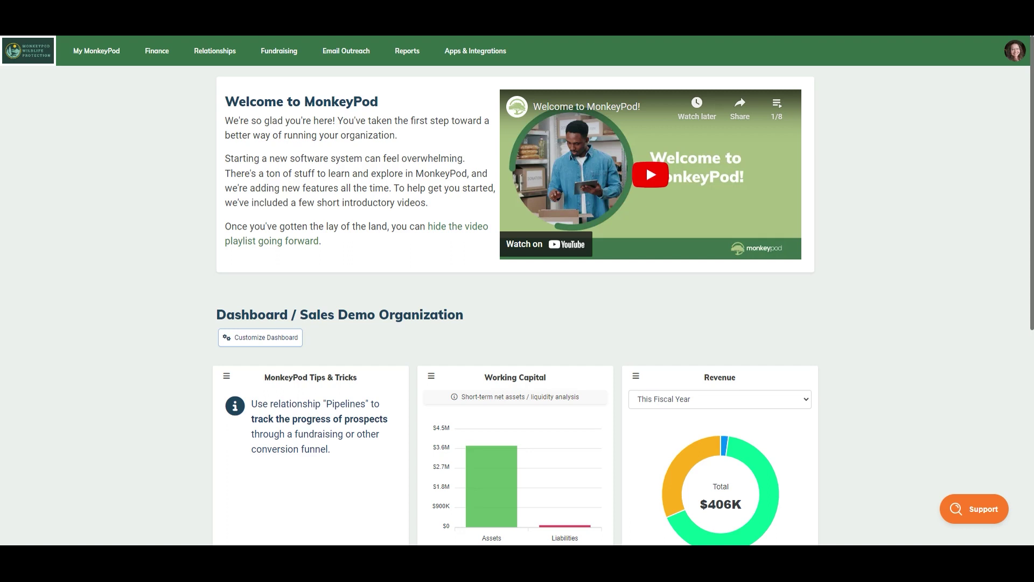
# - Open the custom relationship attributes and review the Areas of Expertise definition with its choices and the role-based attribute sets
pyautogui.click(215, 53)
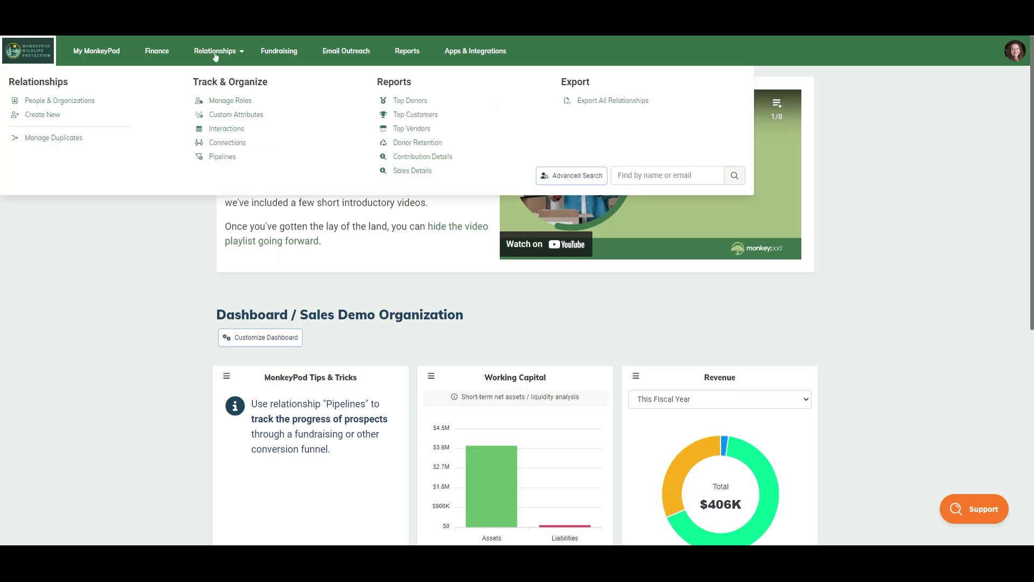
pyautogui.click(216, 119)
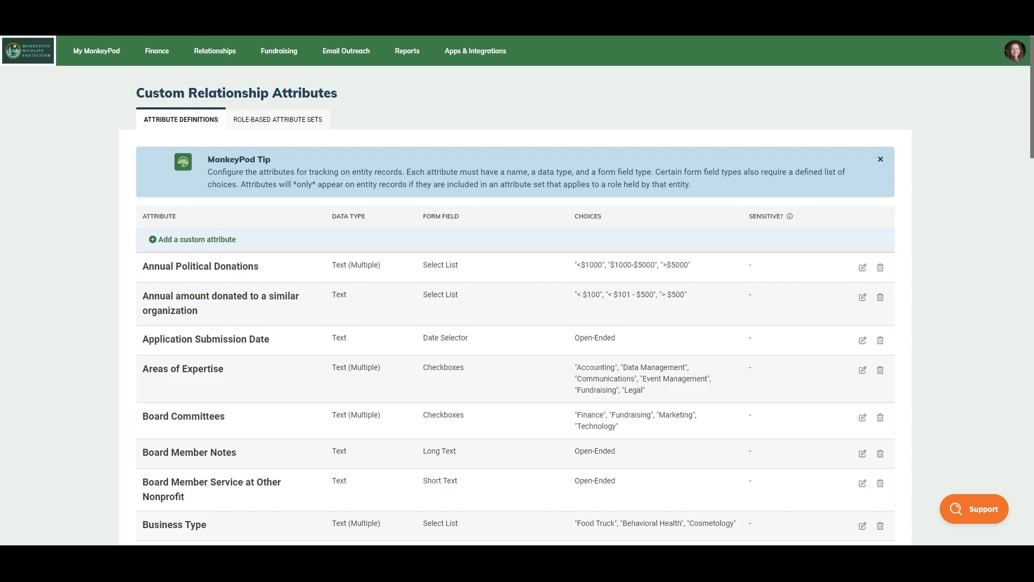
pyautogui.moveTo(143, 372); pyautogui.dragTo(228, 380)
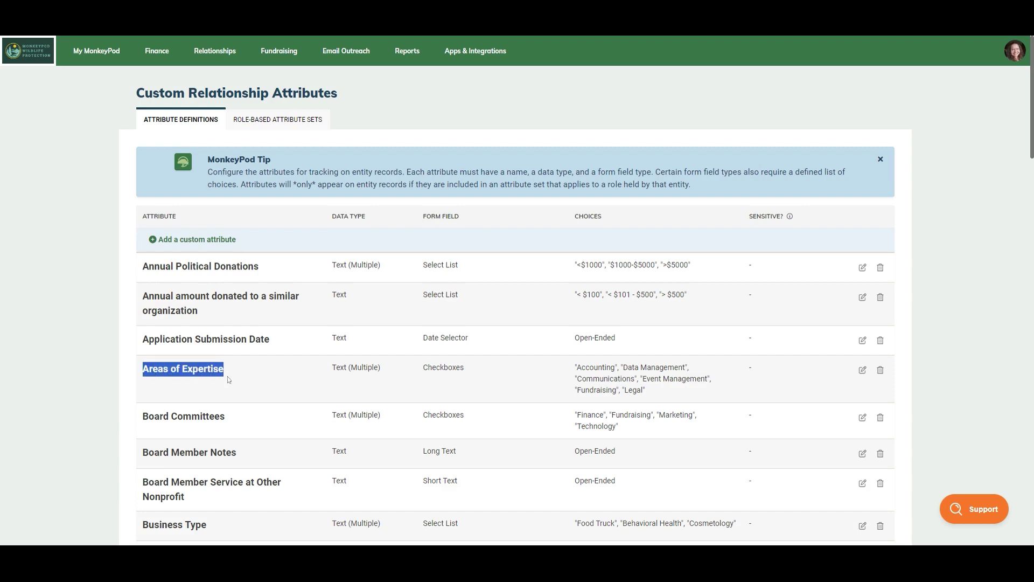
pyautogui.moveTo(653, 392); pyautogui.dragTo(575, 371)
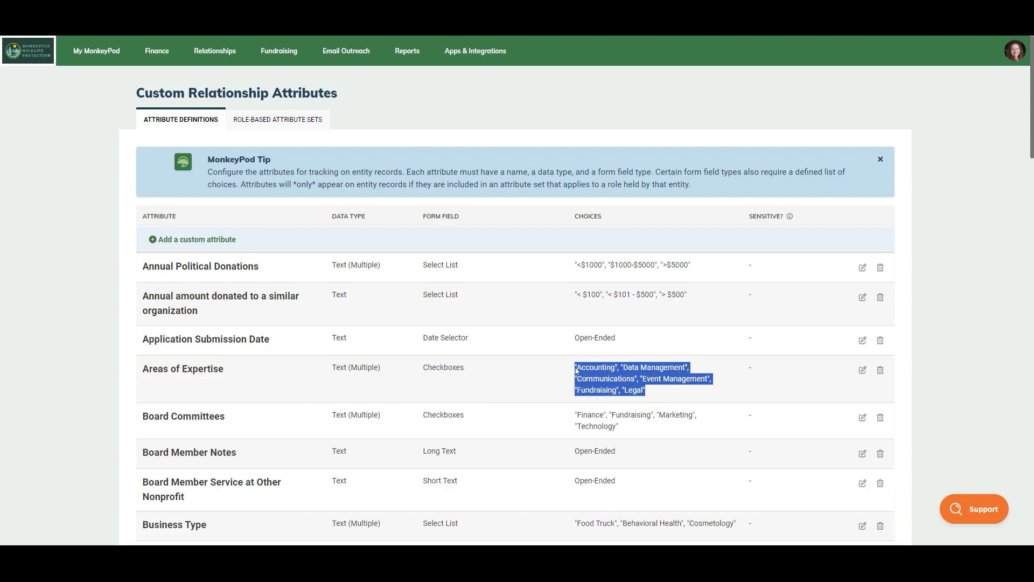
pyautogui.click(576, 371)
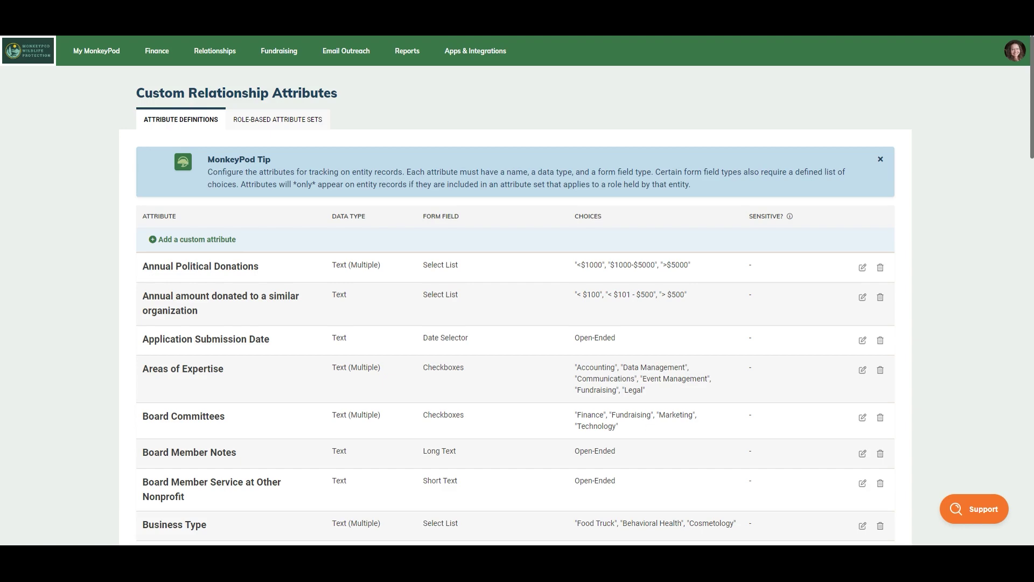
pyautogui.click(274, 120)
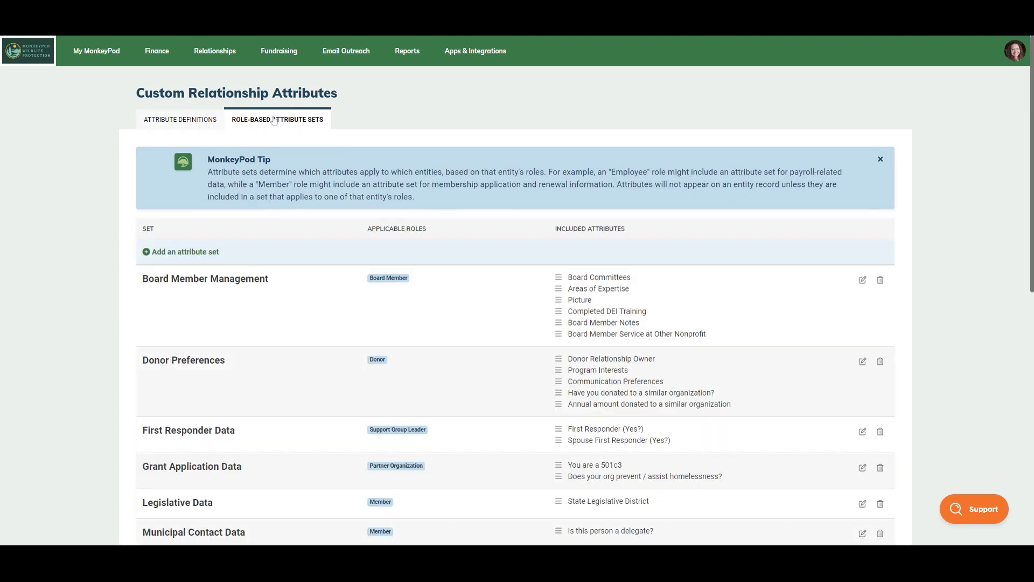
pyautogui.click(191, 121)
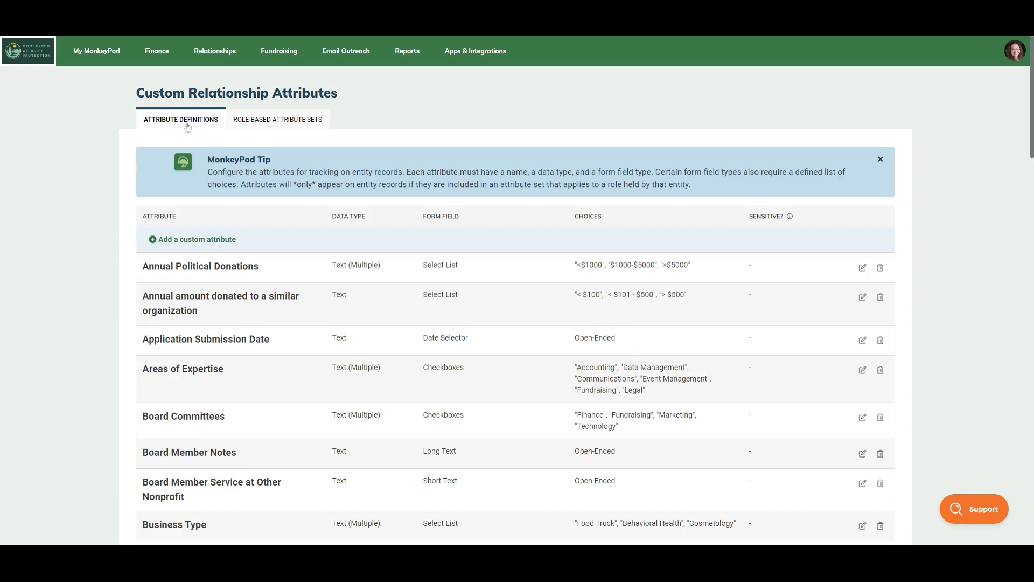
# - Start a new custom attribute named "expertise" and review the note about non-editable names and data types
pyautogui.click(158, 241)
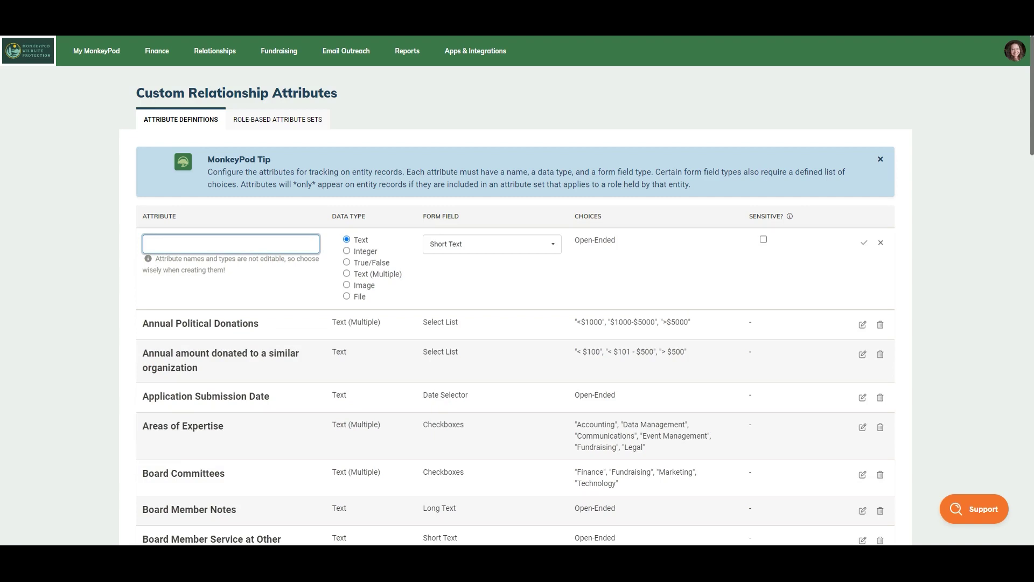
pyautogui.write('expertise')
pyautogui.moveTo(226, 271); pyautogui.dragTo(155, 259)
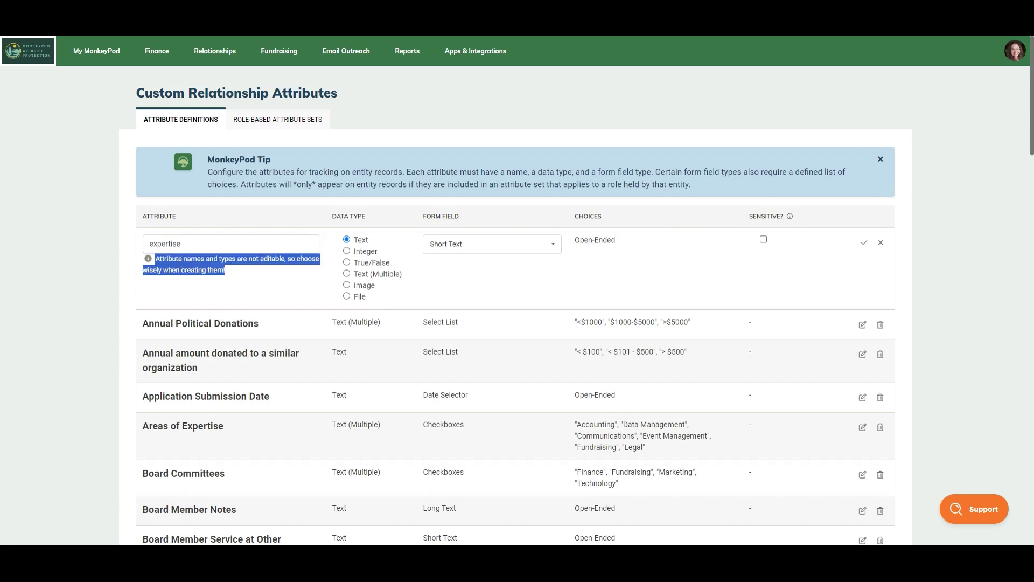
pyautogui.click(215, 275)
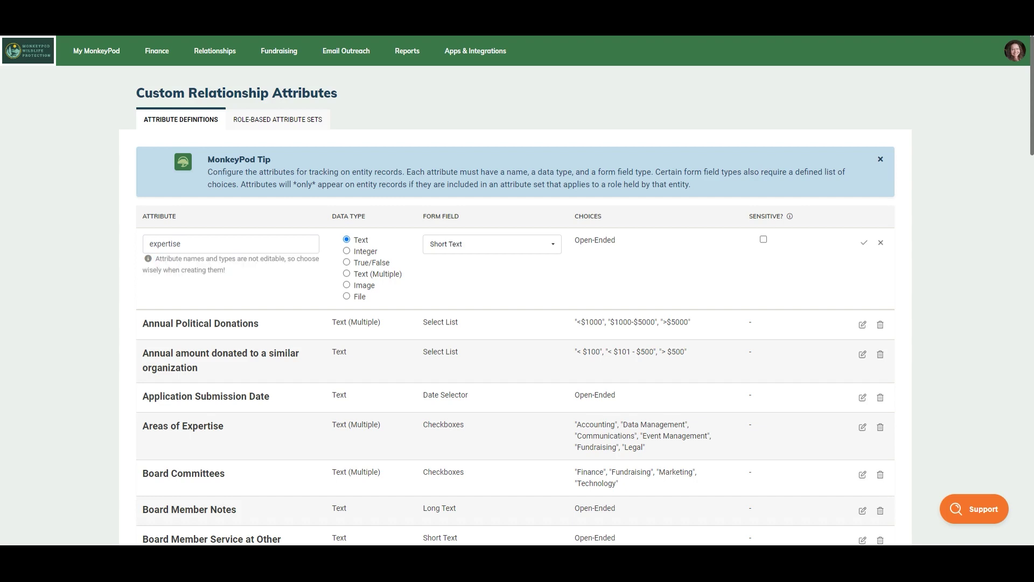
pyautogui.click(215, 244)
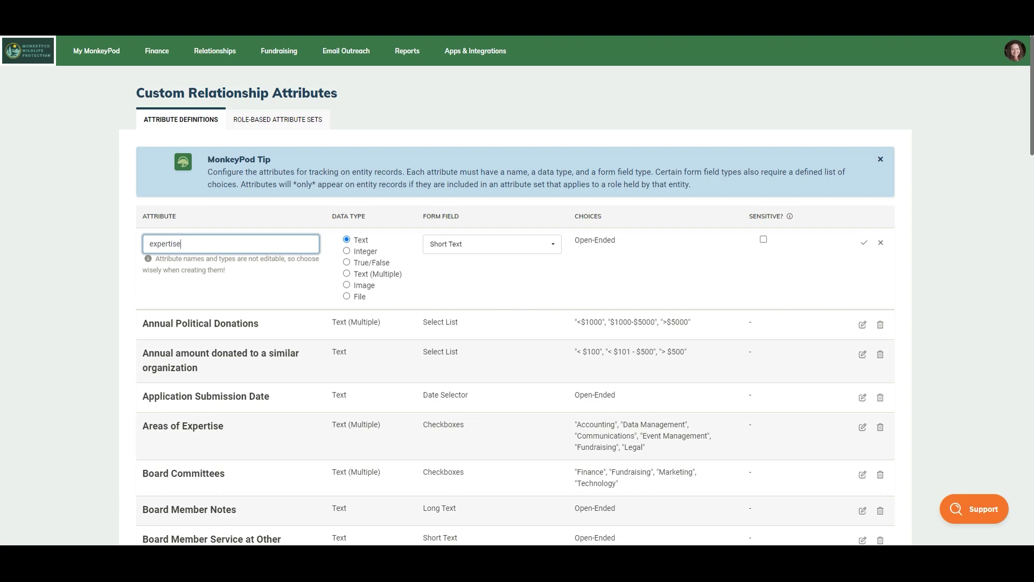
pyautogui.moveTo(182, 244); pyautogui.dragTo(148, 244)
pyautogui.moveTo(345, 217); pyautogui.dragTo(362, 216)
pyautogui.click(361, 216)
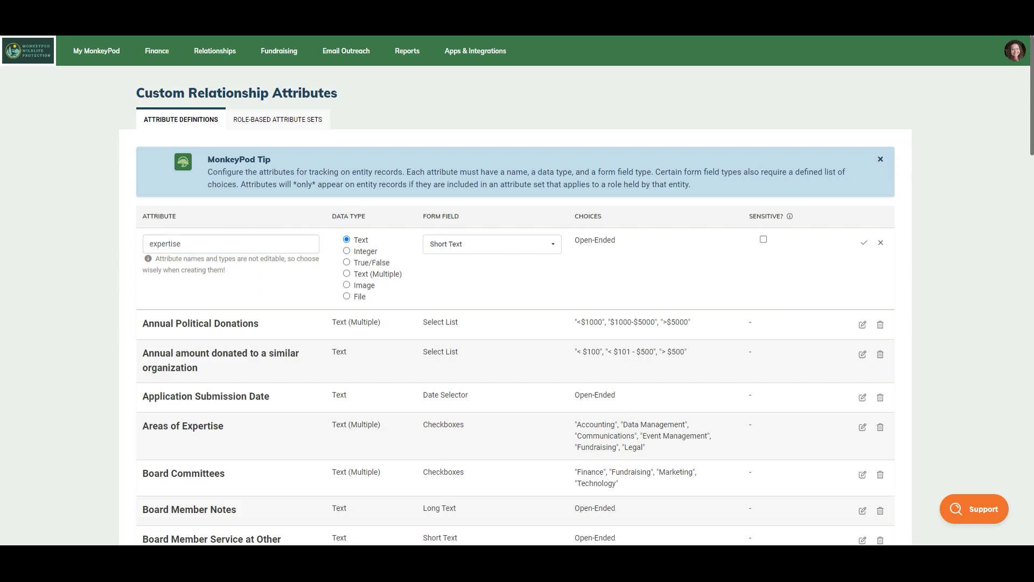
# - Try the Integer, True/False, Text (Multiple), Image and File data types for the new attribute, returning to Text
pyautogui.click(347, 251)
pyautogui.click(347, 262)
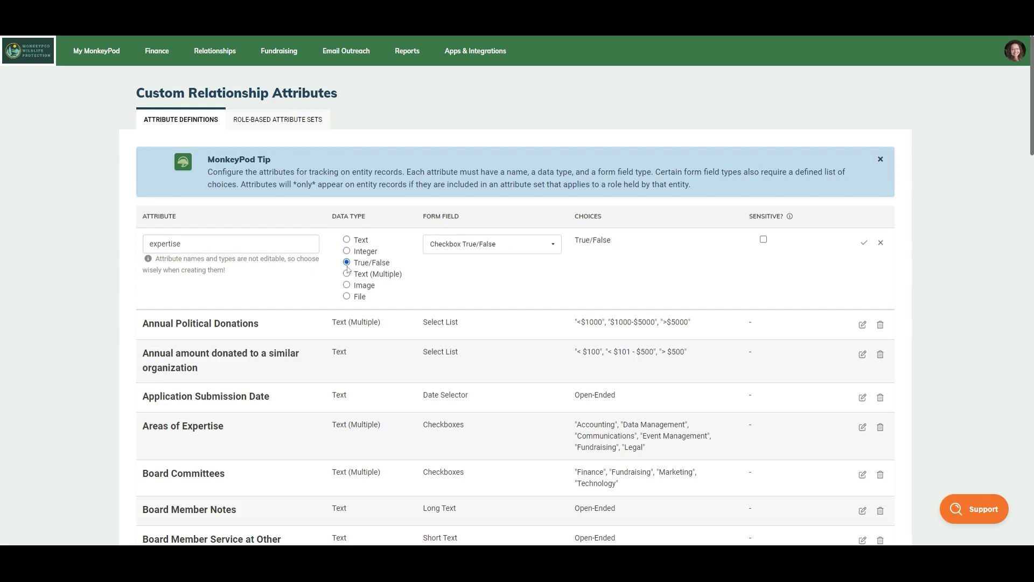
pyautogui.click(347, 273)
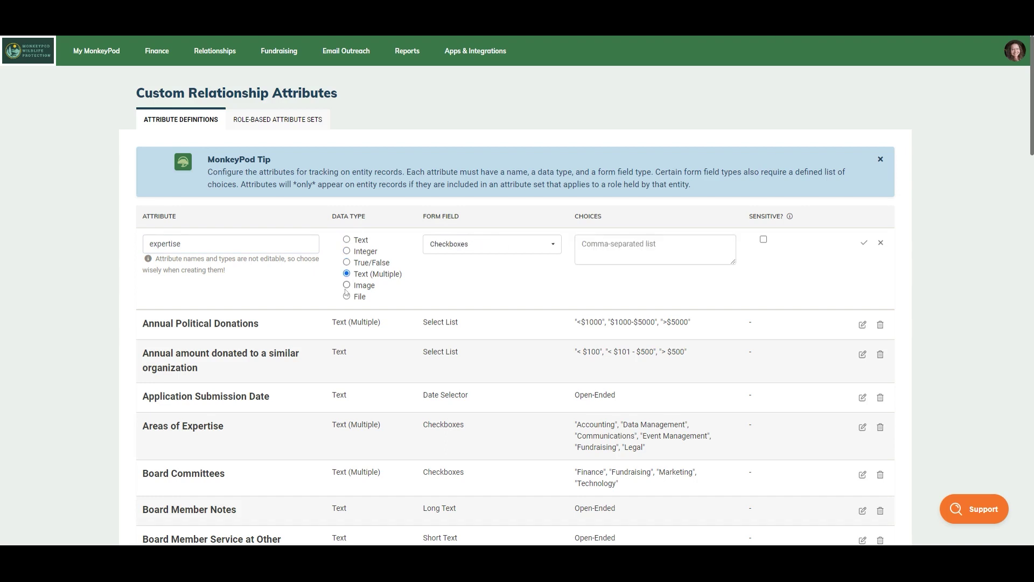
pyautogui.click(347, 285)
pyautogui.click(347, 296)
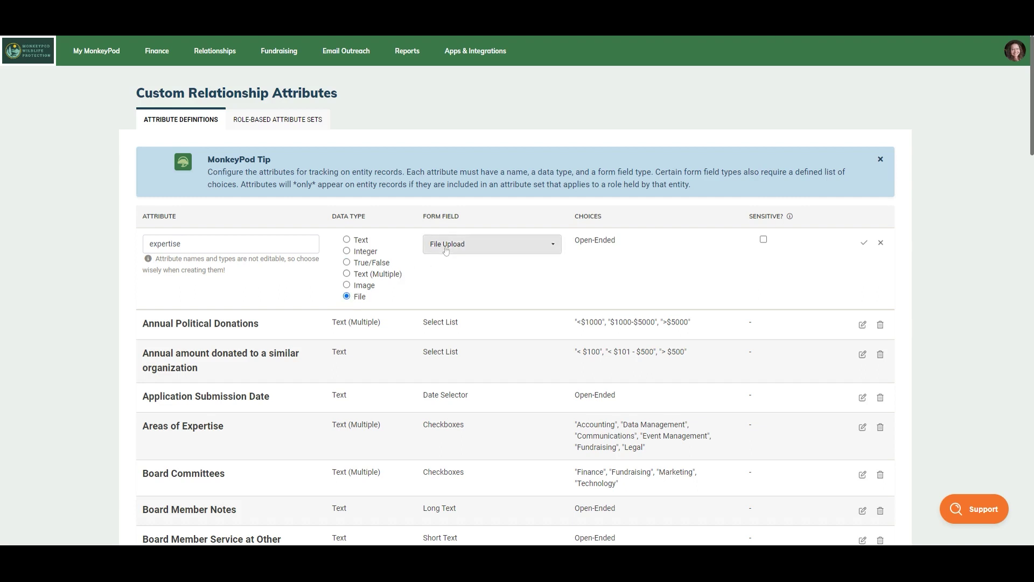
pyautogui.click(347, 239)
# - Compare the form field options offered for the Text, Integer and True/False data types
pyautogui.click(461, 252)
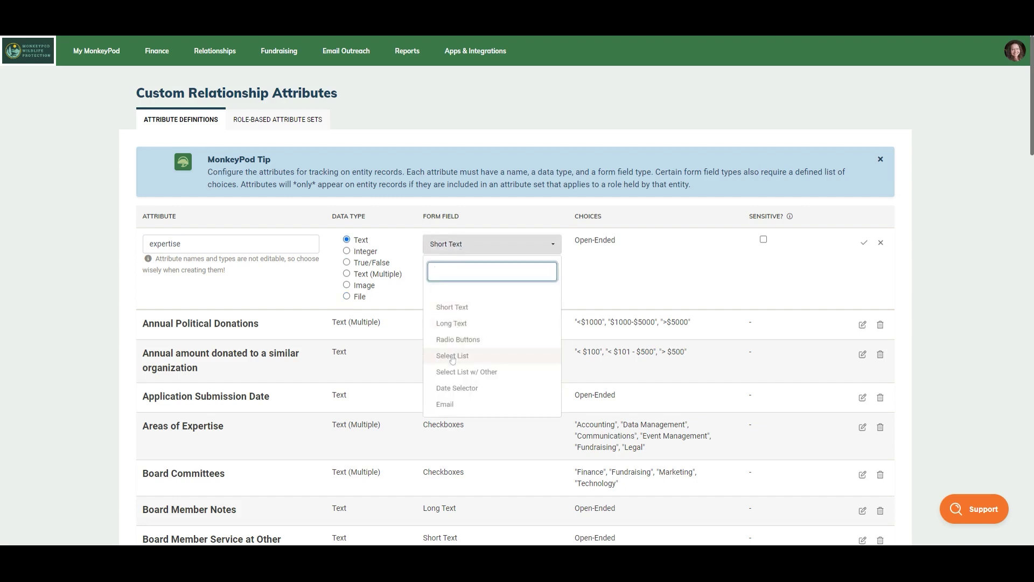
pyautogui.click(347, 251)
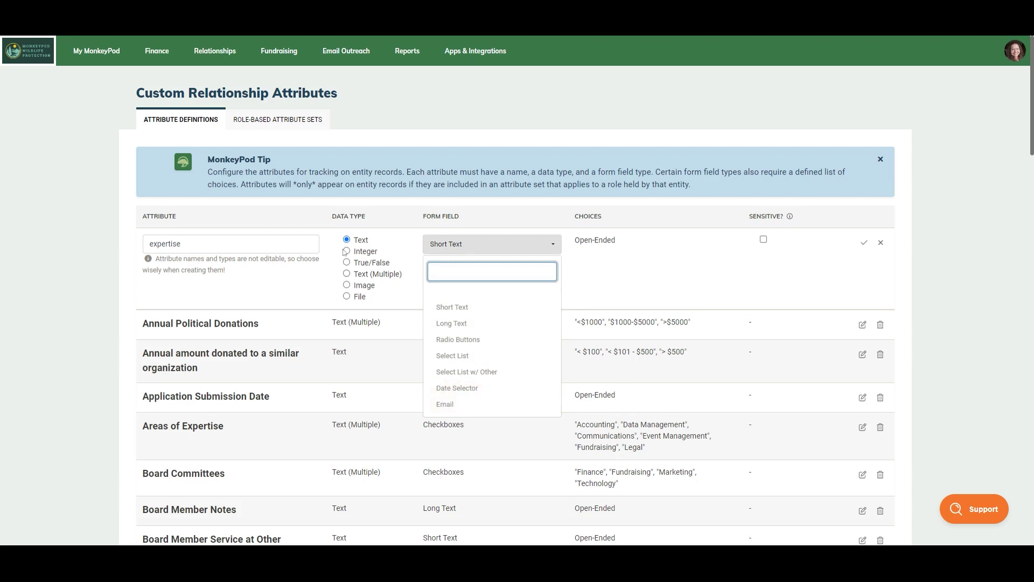
pyautogui.click(470, 246)
pyautogui.click(469, 252)
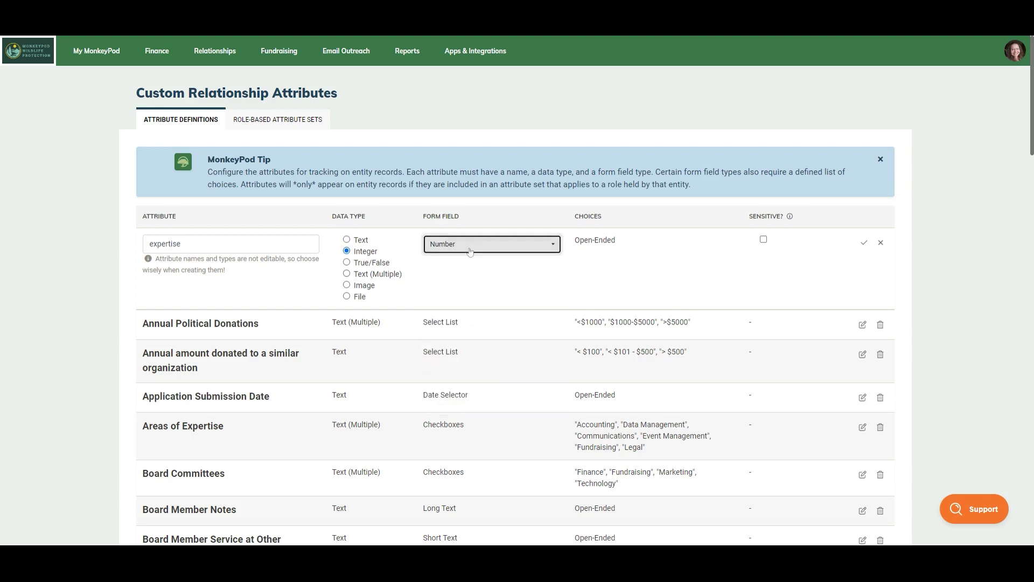
pyautogui.click(346, 262)
pyautogui.click(451, 250)
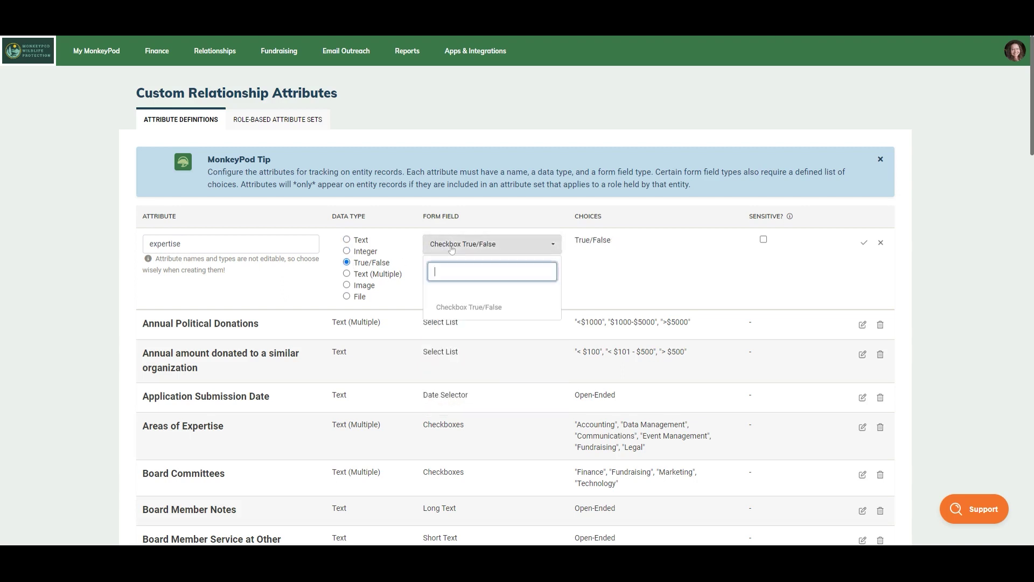
pyautogui.click(451, 249)
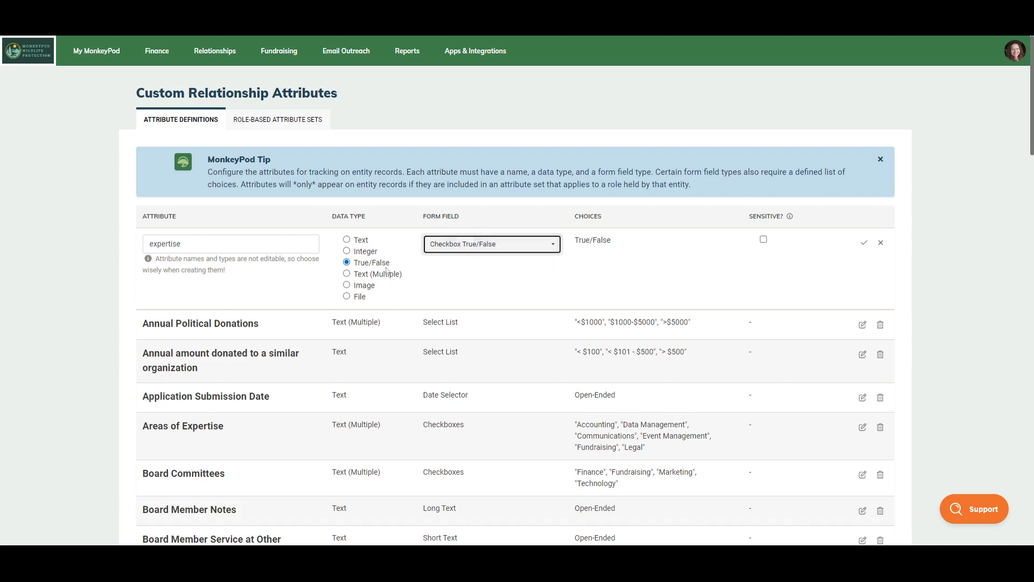
# - Set the new attribute's data type to Text (Multiple) and compare it with the existing Areas of Expertise attribute
pyautogui.click(347, 274)
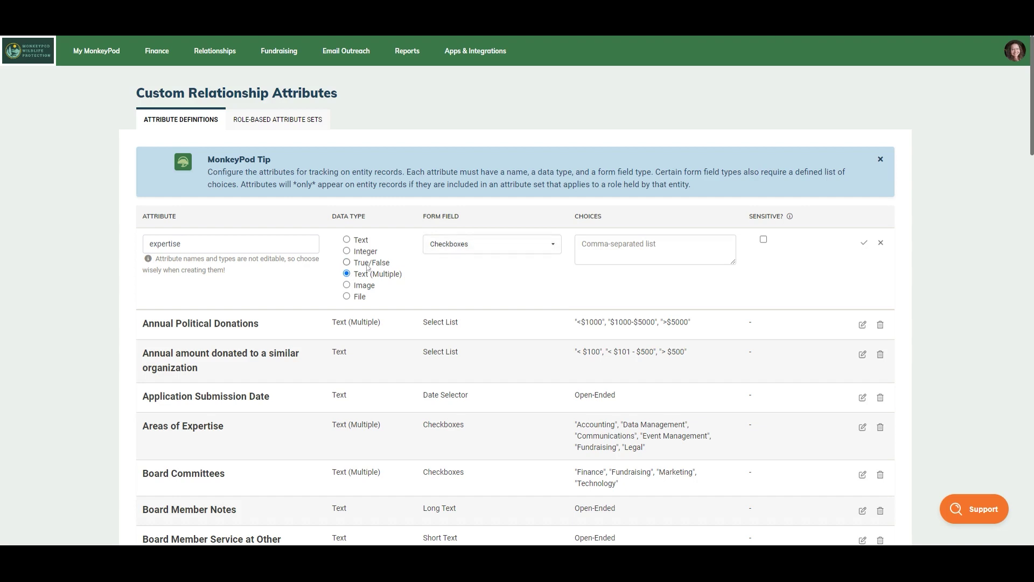
pyautogui.click(347, 240)
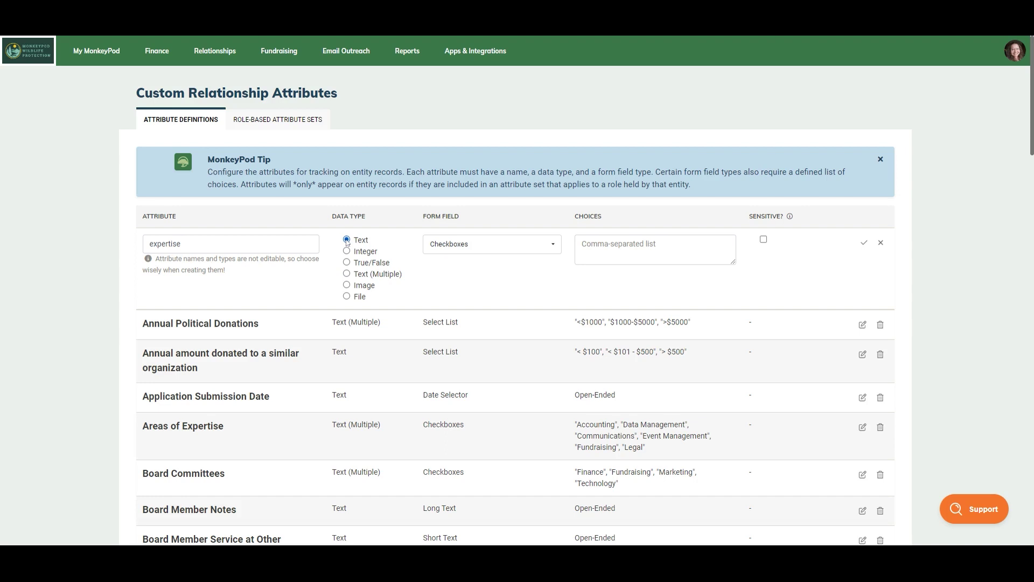
pyautogui.click(348, 274)
pyautogui.moveTo(142, 425); pyautogui.dragTo(646, 451)
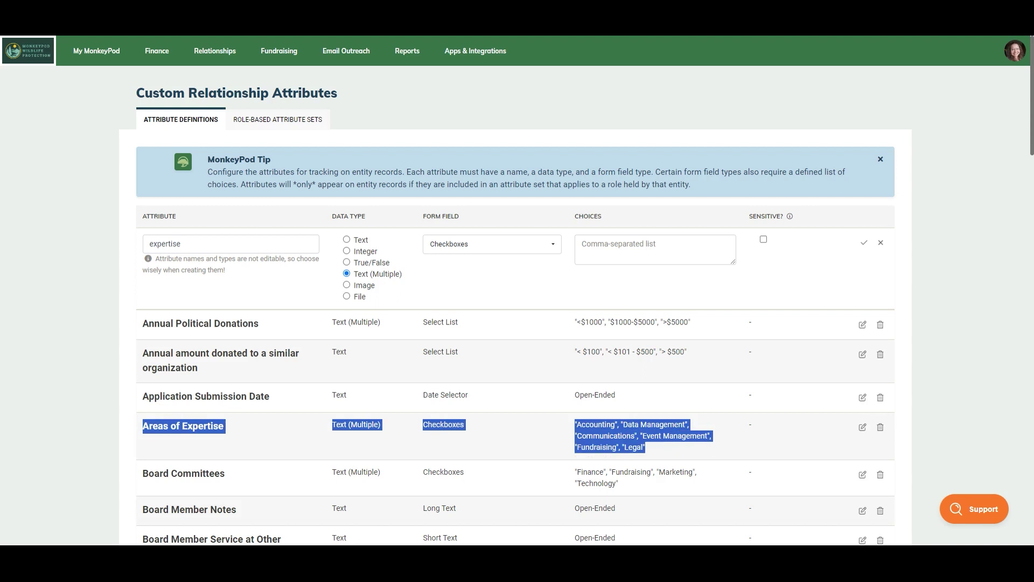
pyautogui.click(646, 450)
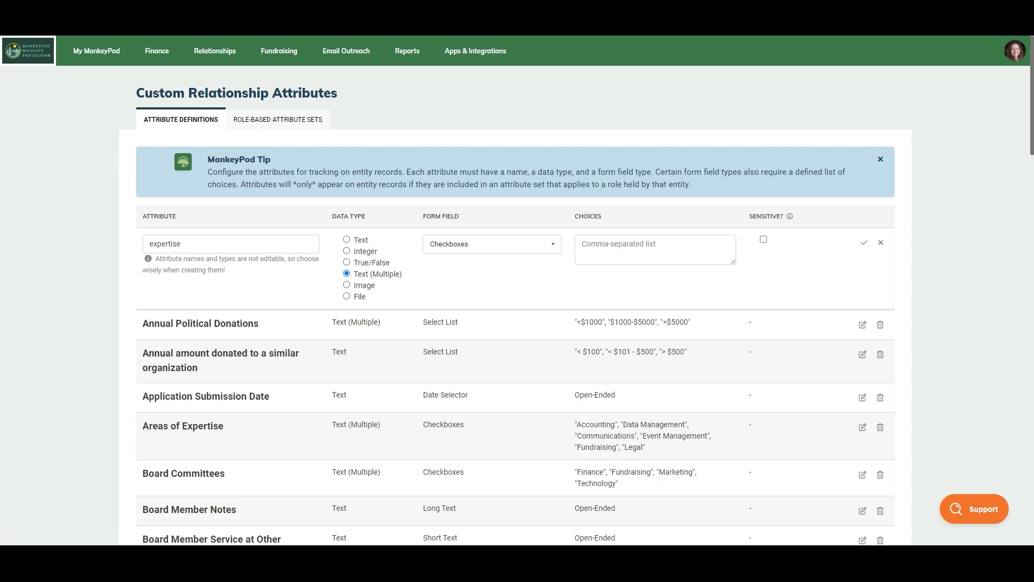
# - Set the data type to Text, compare it with the annual similar-organization donation attribute's choices, and discard the new attribute
pyautogui.click(347, 240)
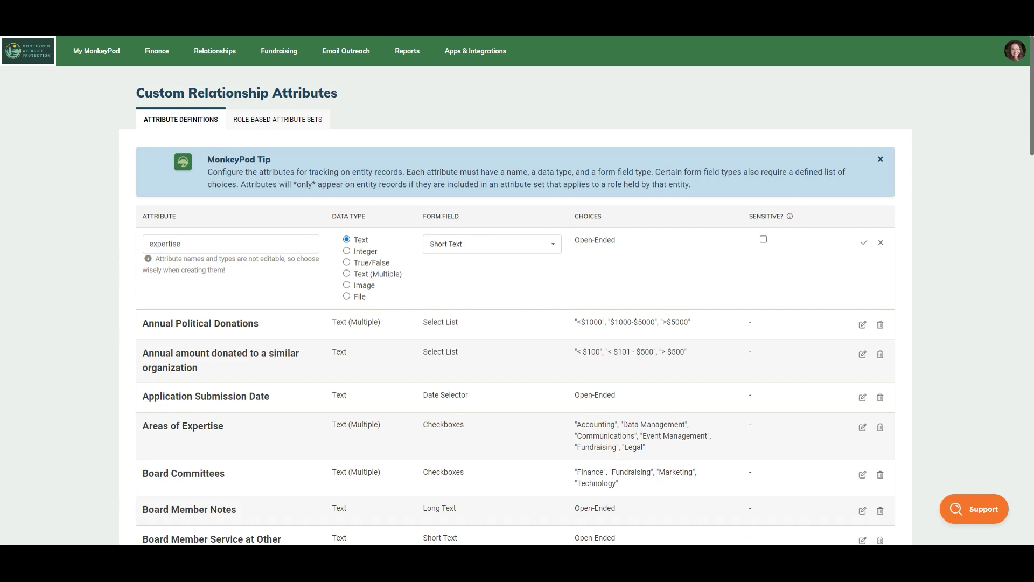
pyautogui.moveTo(576, 351); pyautogui.dragTo(693, 354)
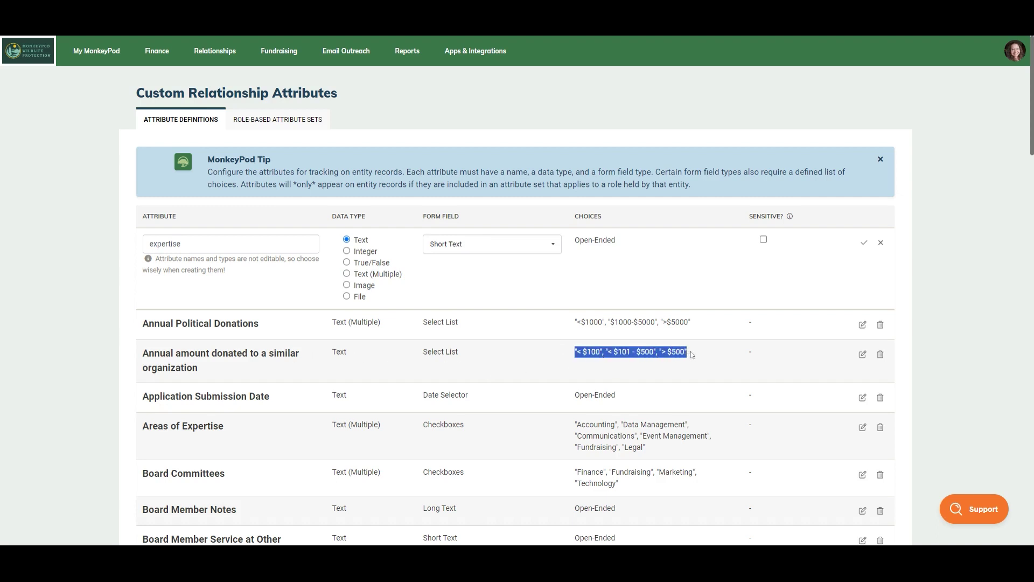
pyautogui.click(693, 355)
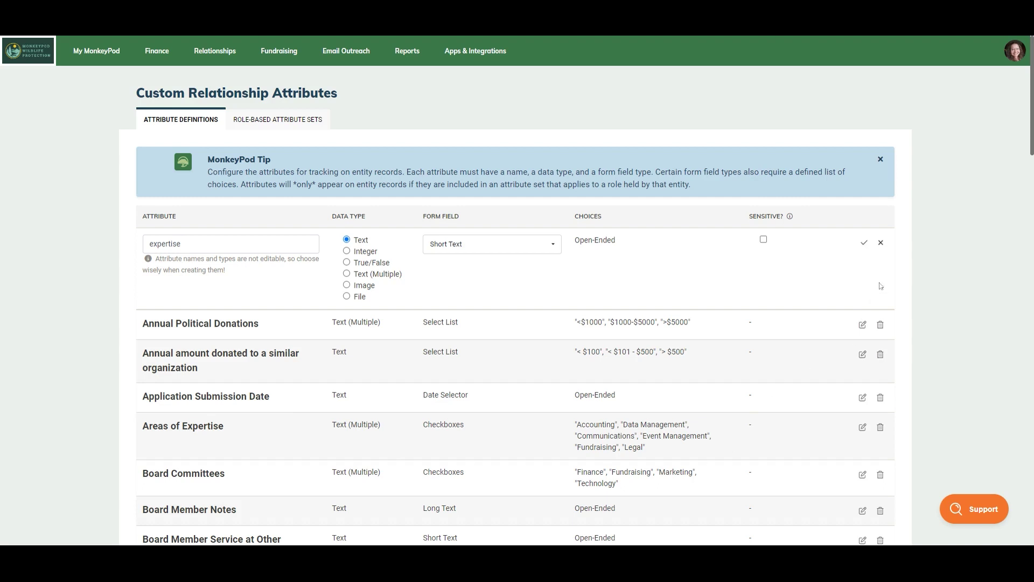
pyautogui.click(881, 243)
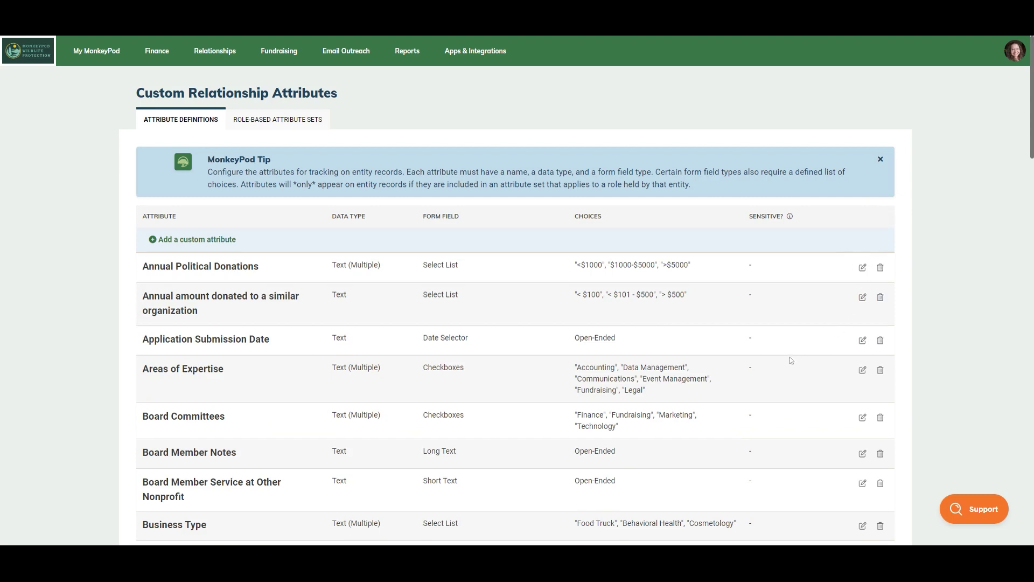
# - Find the donor's relationship record by first name and show its Donor Preferences attributes
pyautogui.scroll(-1, 718, 408)
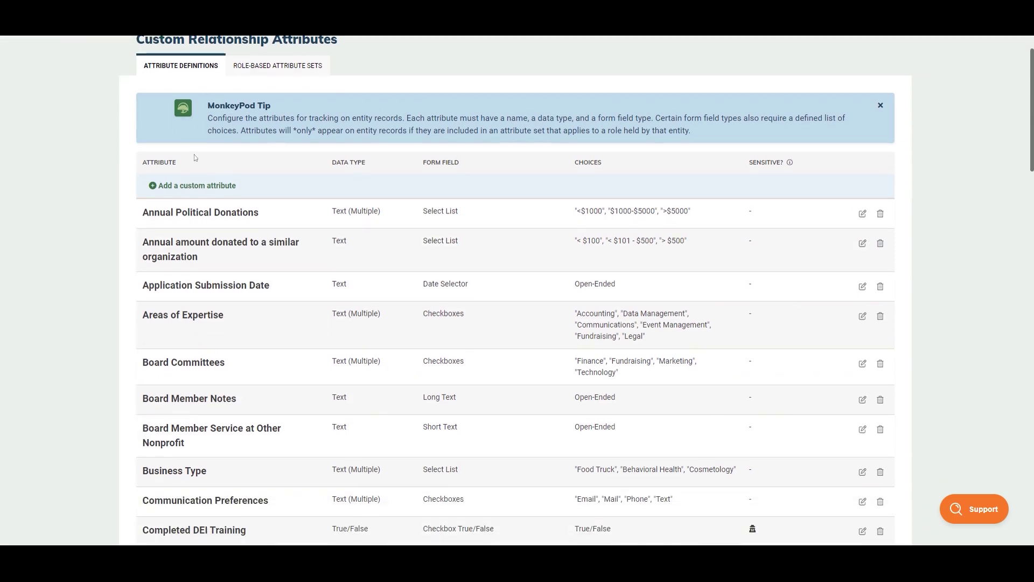
pyautogui.scroll(1, 193, 201)
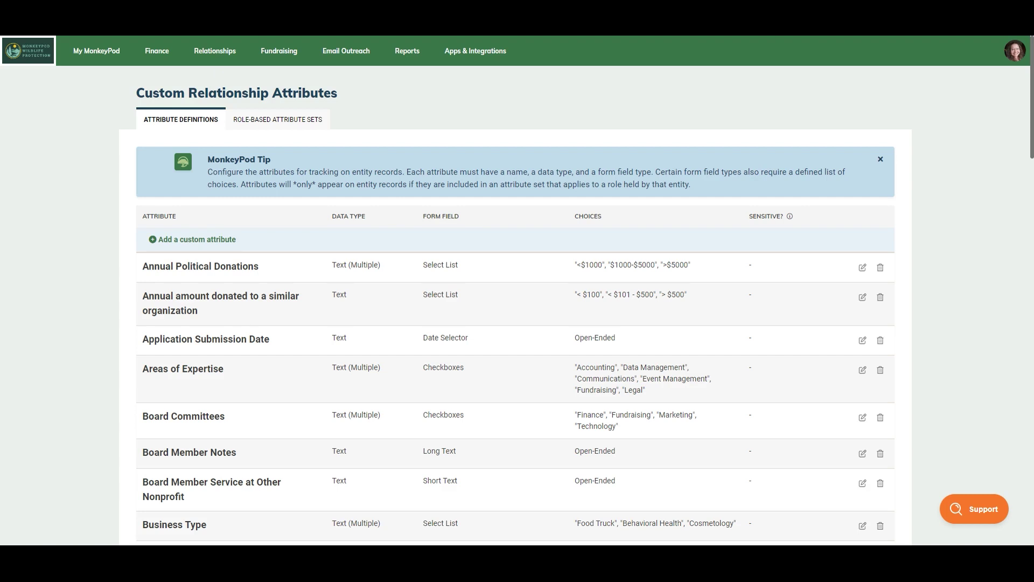
pyautogui.click(216, 52)
pyautogui.click(667, 175)
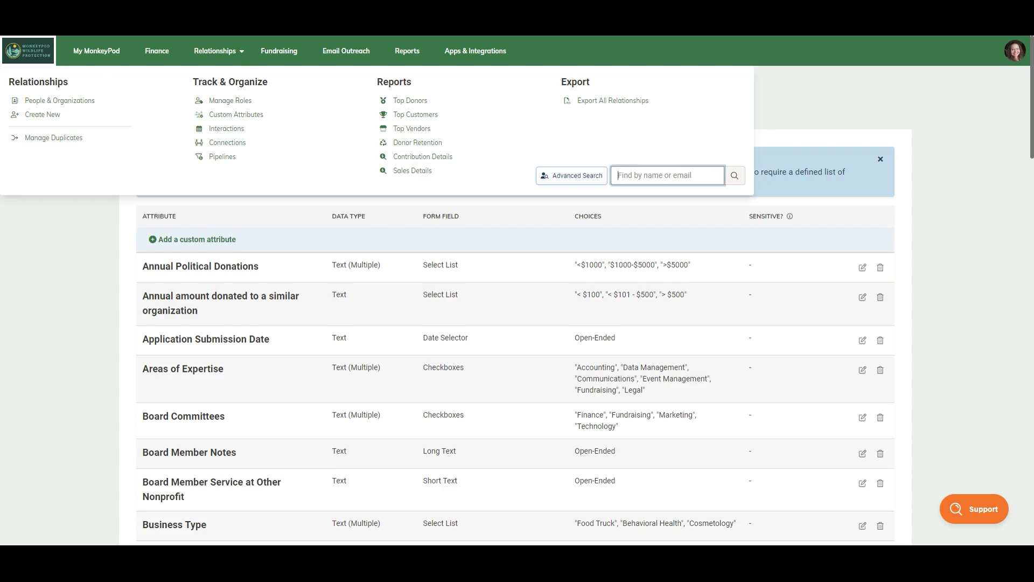
pyautogui.write('abe')
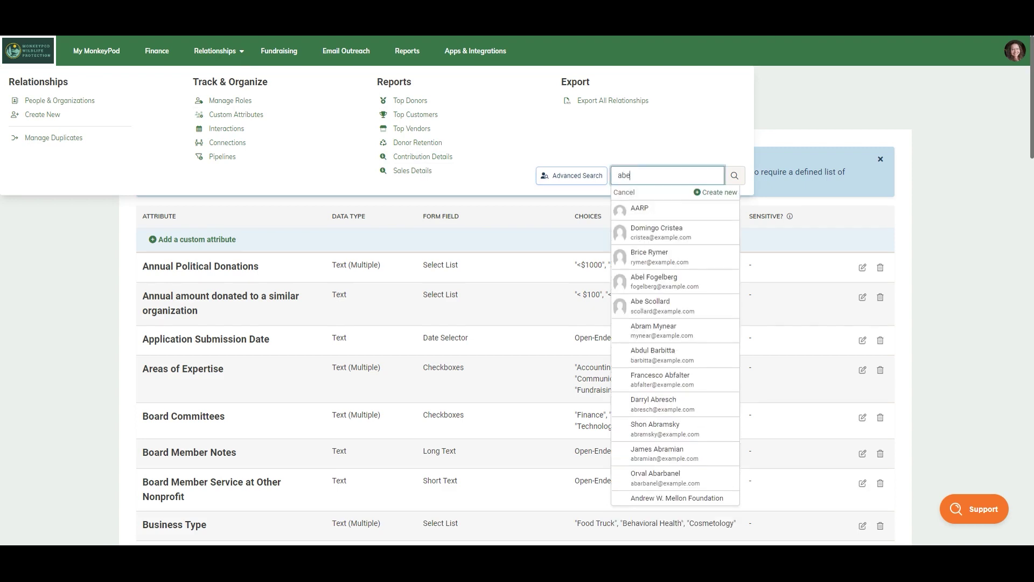
pyautogui.click(650, 235)
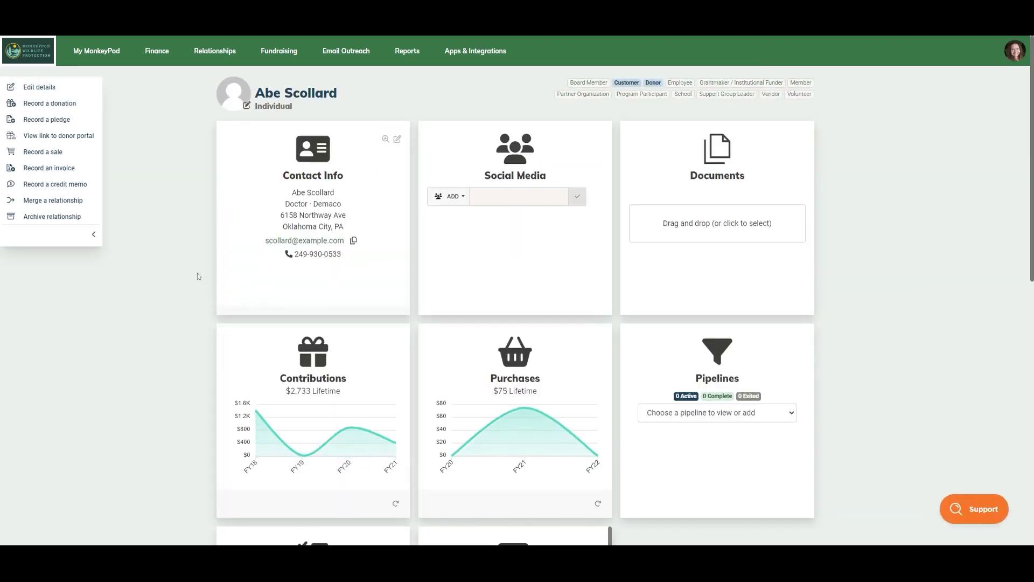
pyautogui.scroll(-9, 198, 276)
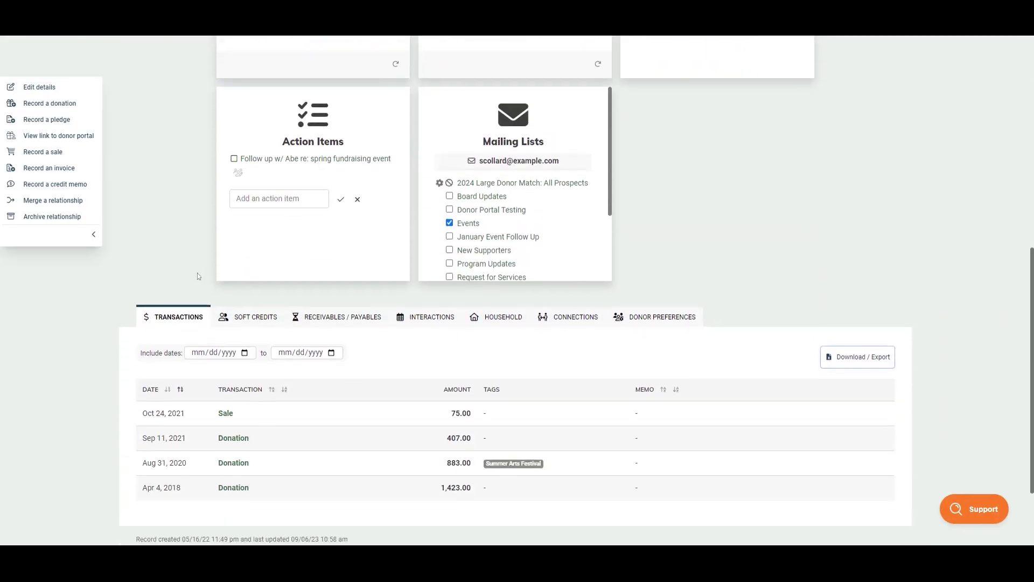
pyautogui.click(659, 275)
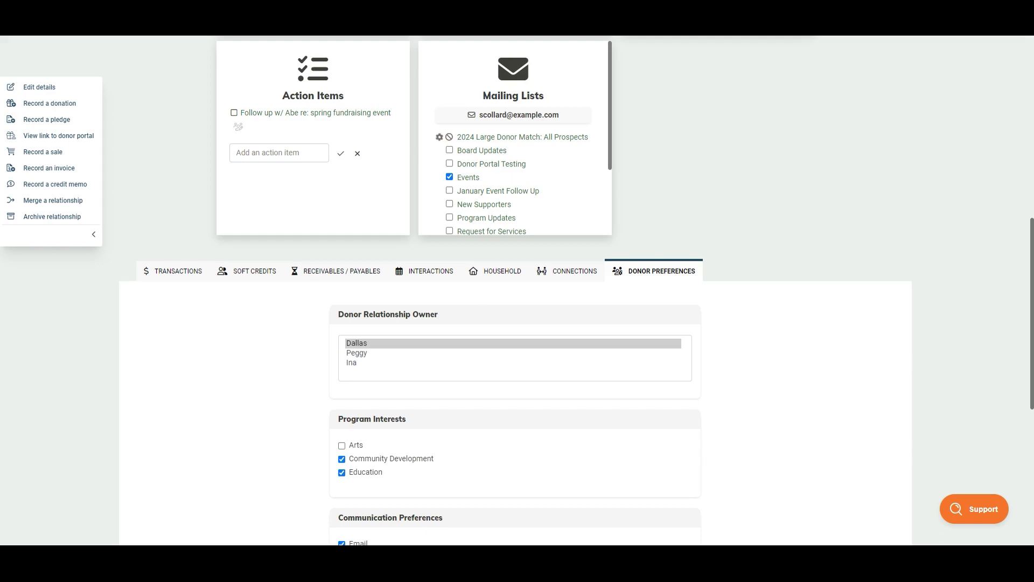
# - Review the donor's preference fields, from Donor Relationship Owner down to Annual amount donated to a similar organization
pyautogui.scroll(-3, 422, 353)
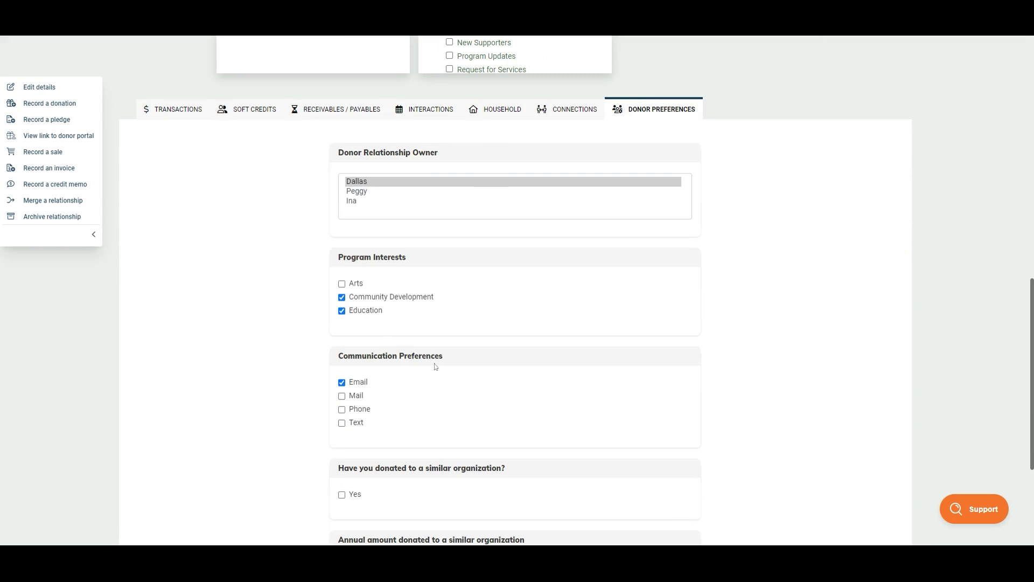
pyautogui.scroll(-4, 435, 367)
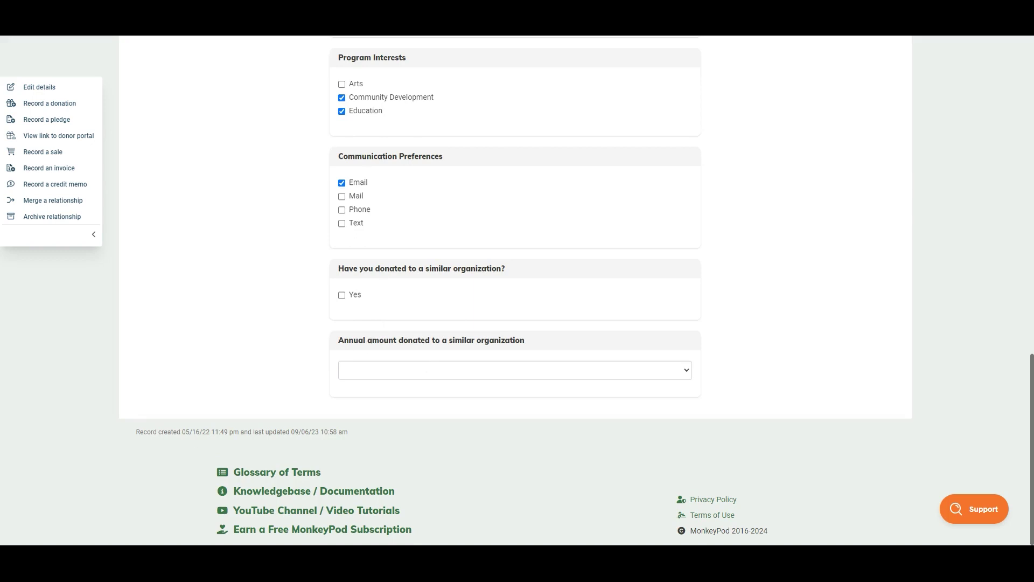
pyautogui.scroll(5, 462, 357)
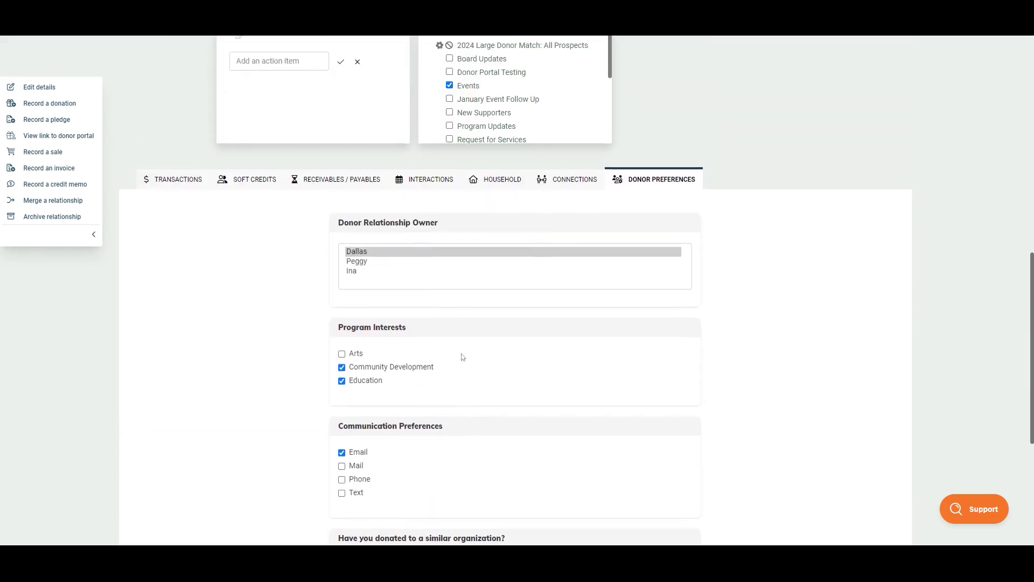
pyautogui.scroll(10, 462, 359)
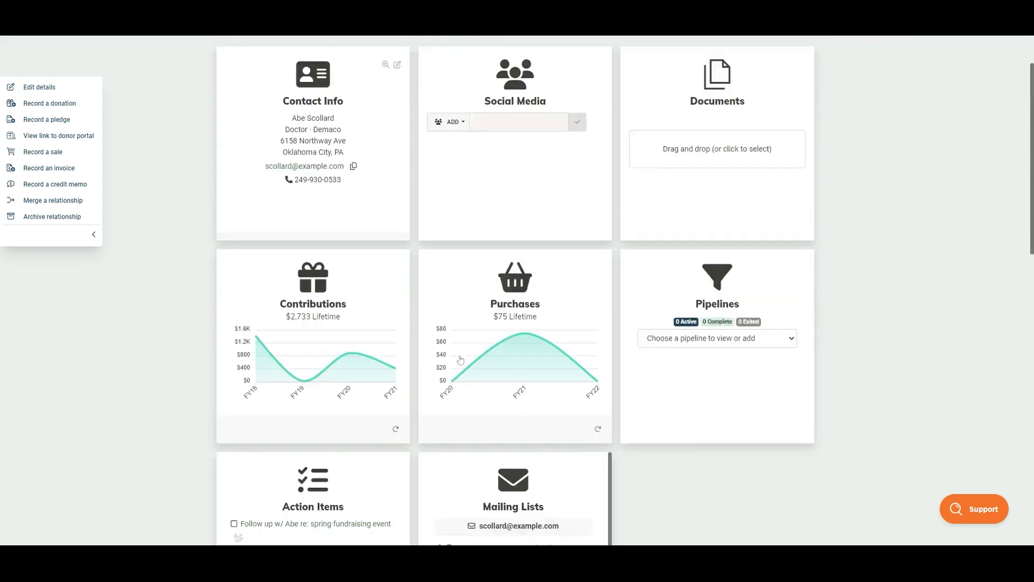
# - Return to the custom attribute definitions and examine how "Have you donated to a similar organization?" and the surrounding attributes are defined
pyautogui.click(204, 51)
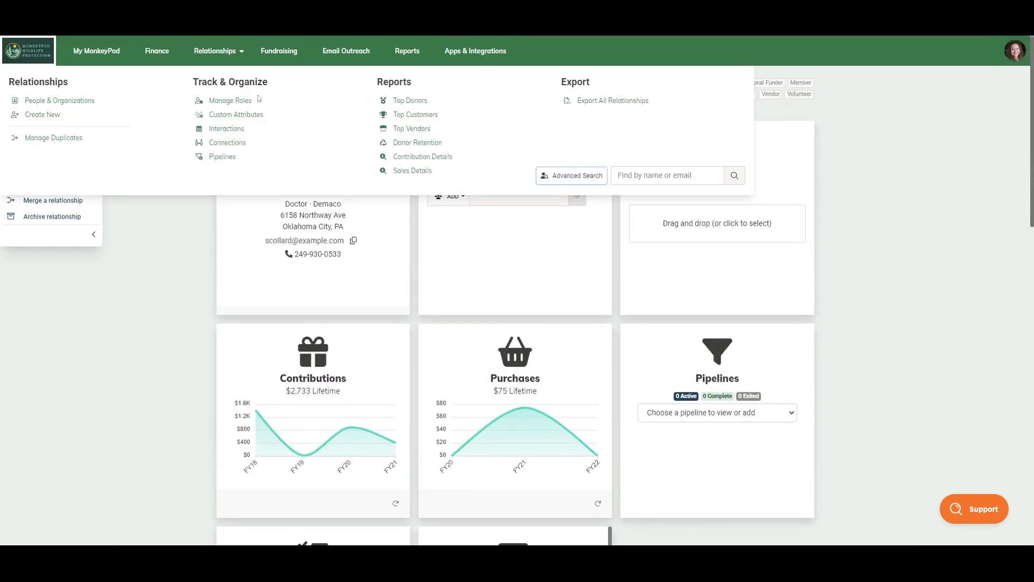
pyautogui.click(240, 116)
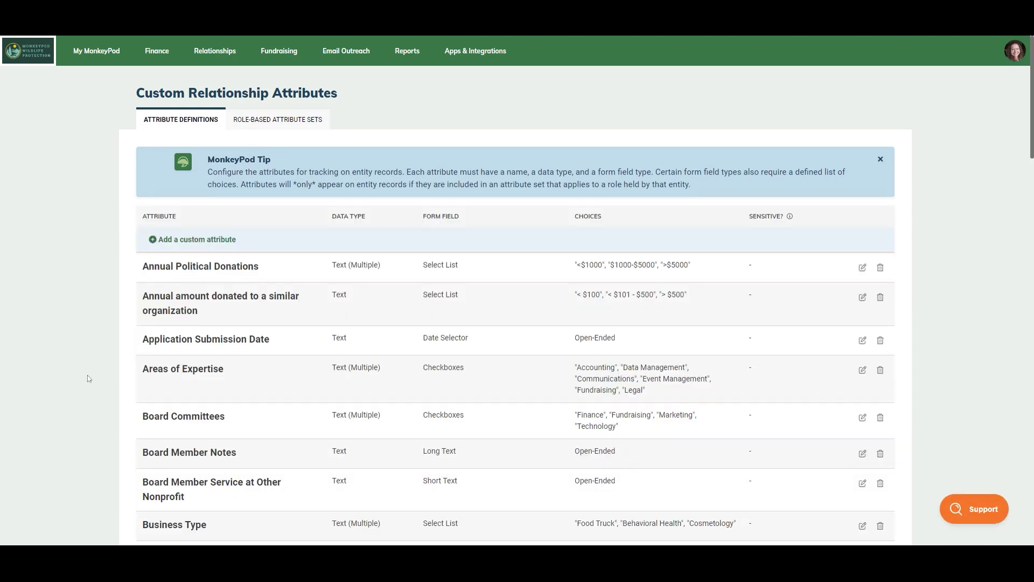
pyautogui.scroll(-5, 89, 378)
pyautogui.scroll(-7, 89, 378)
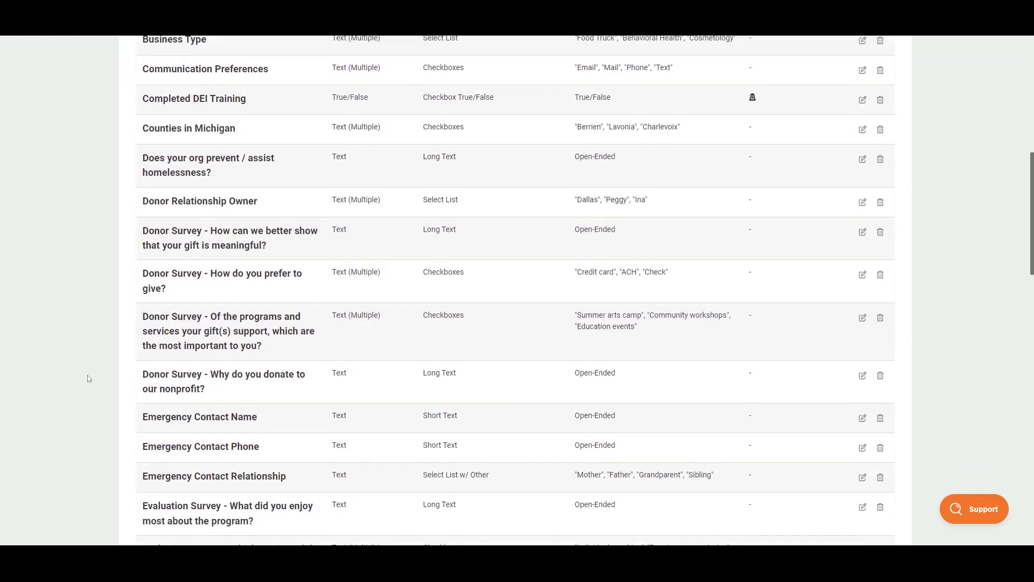
pyautogui.scroll(-5, 89, 378)
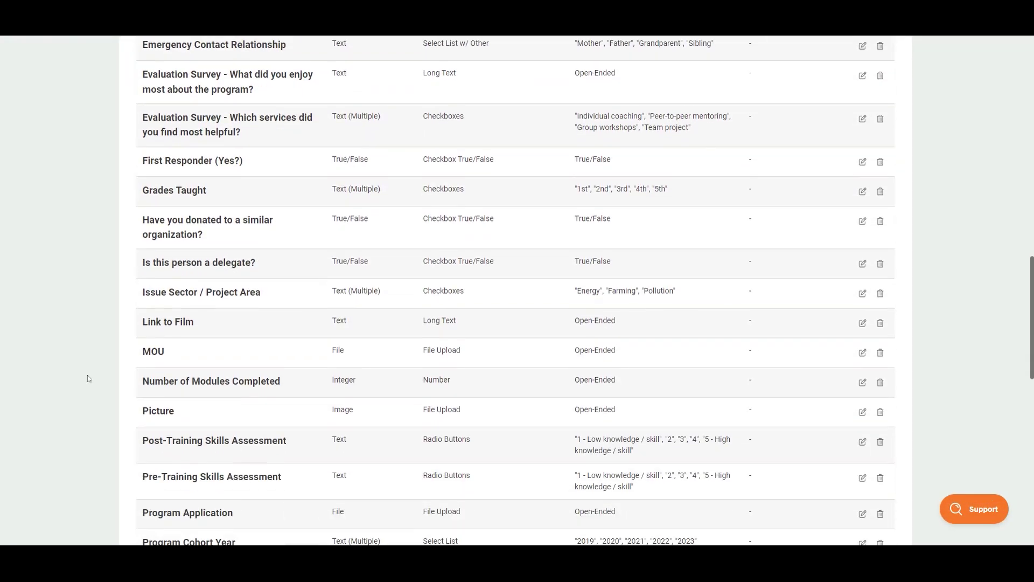
pyautogui.moveTo(203, 236); pyautogui.dragTo(142, 221)
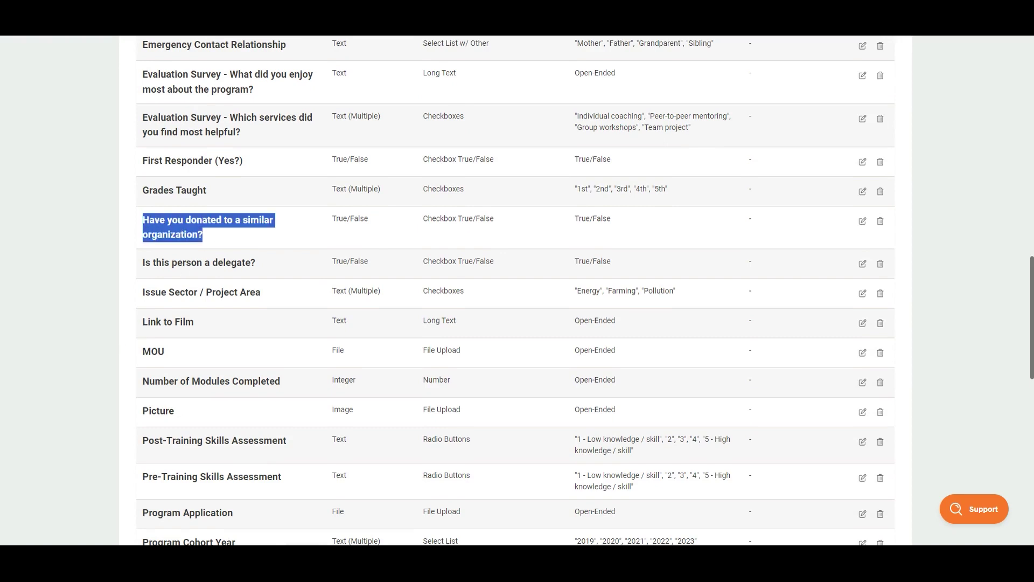
pyautogui.click(140, 235)
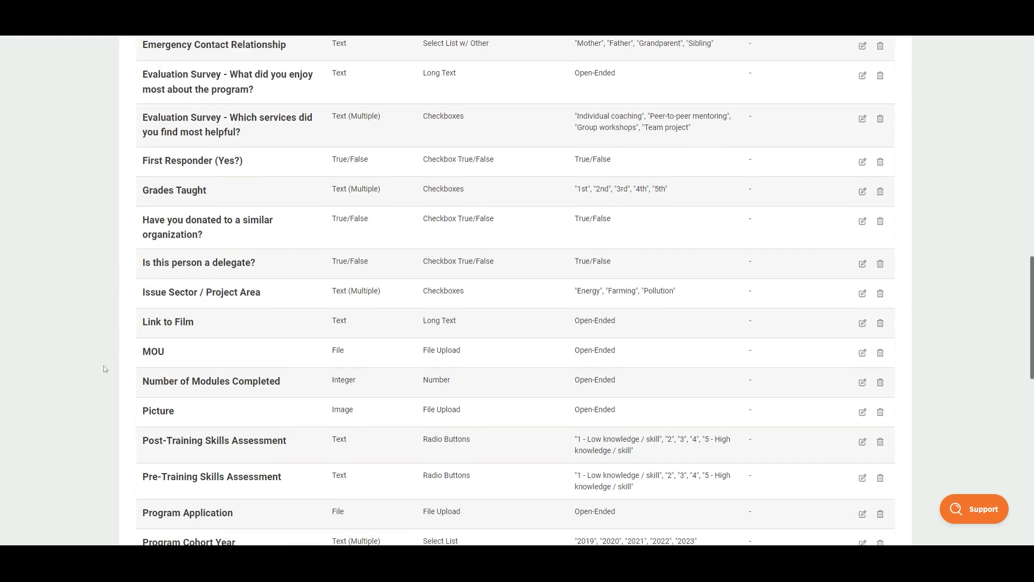
pyautogui.scroll(4, 105, 369)
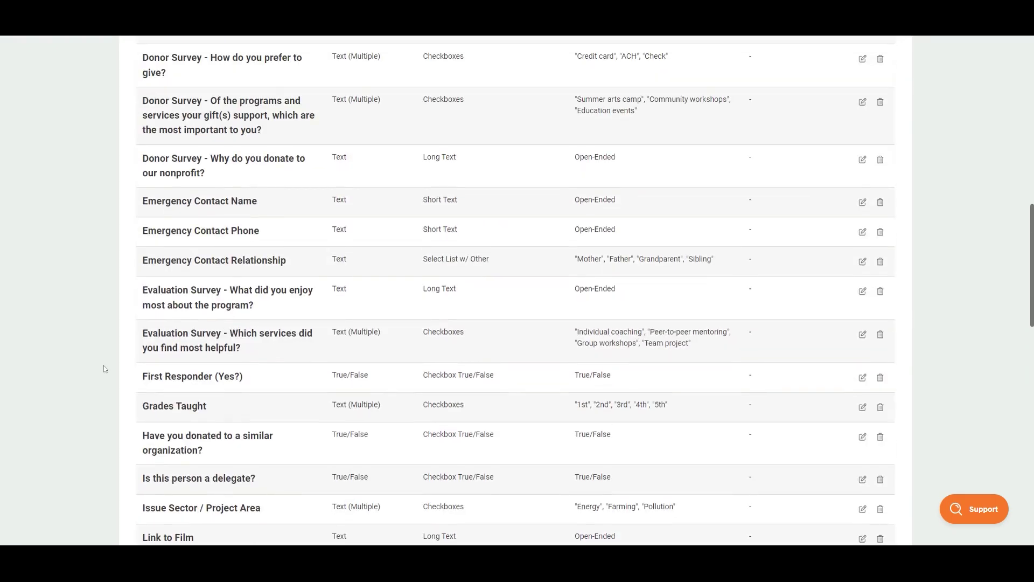
pyautogui.scroll(-3, 105, 369)
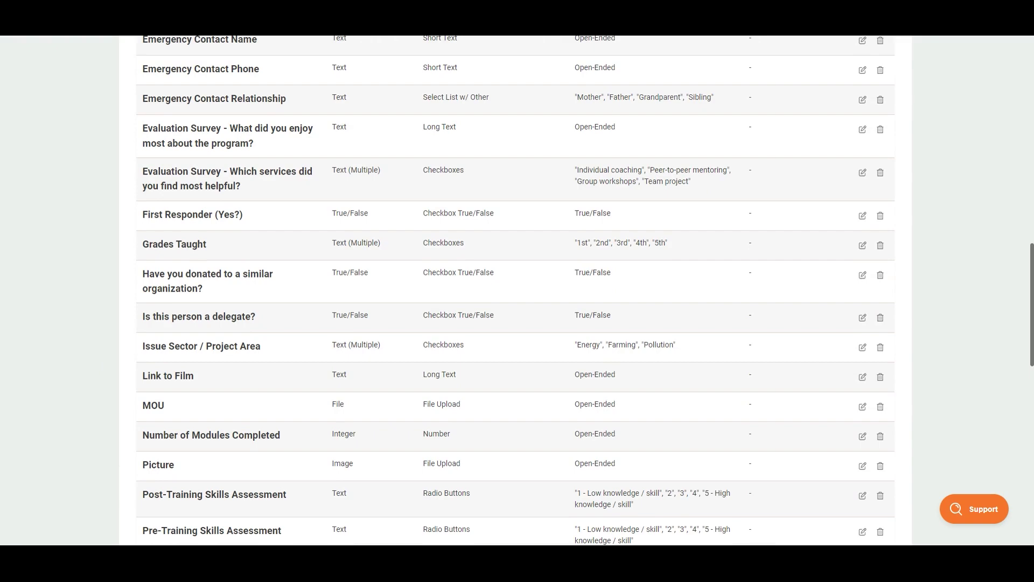
pyautogui.scroll(15, 106, 370)
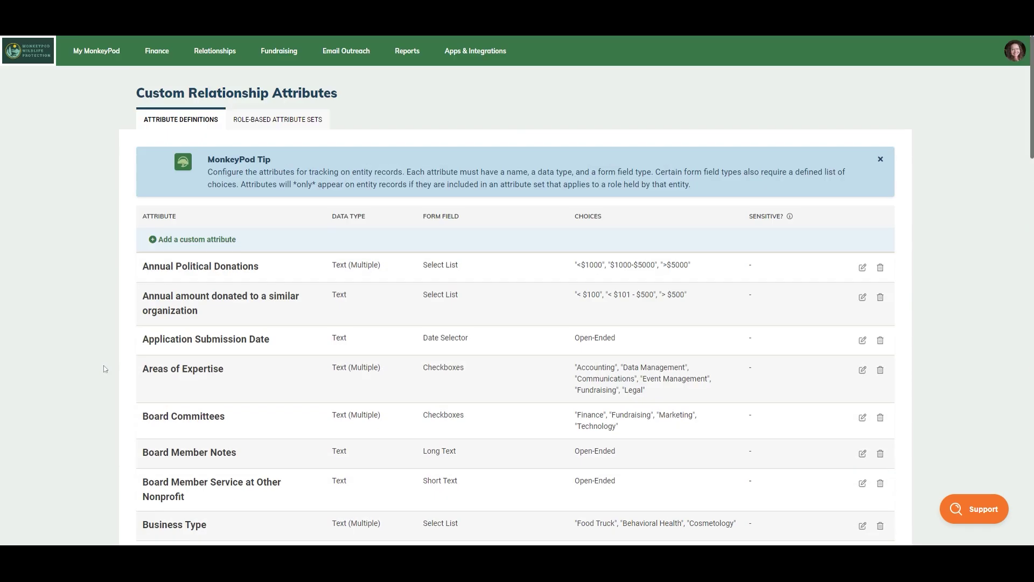
# - Show the role-based attribute sets and examine which role the Board Member Management set applies to
pyautogui.click(246, 118)
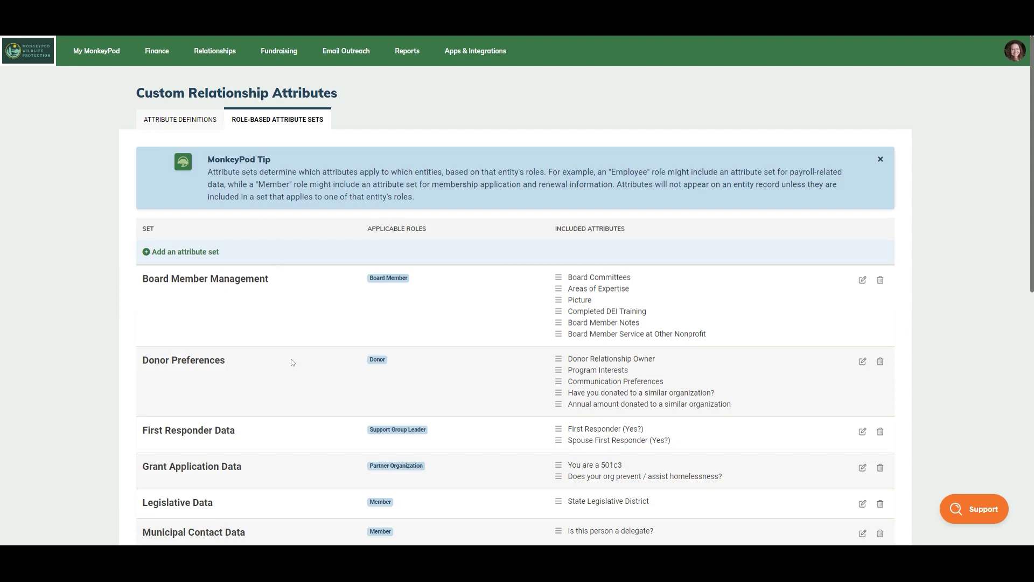
pyautogui.scroll(-1, 293, 363)
pyautogui.scroll(-1, 293, 362)
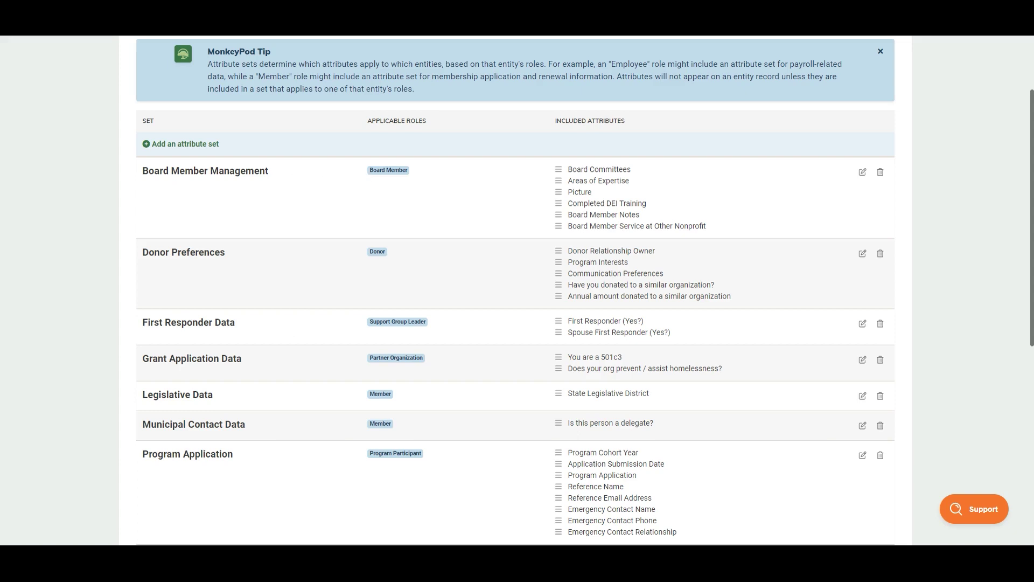
pyautogui.moveTo(369, 170); pyautogui.dragTo(410, 175)
pyautogui.click(410, 175)
# - Add the First Responder (Yes?) attribute to the Board Member Management set and move it to the first place in the set
pyautogui.click(863, 173)
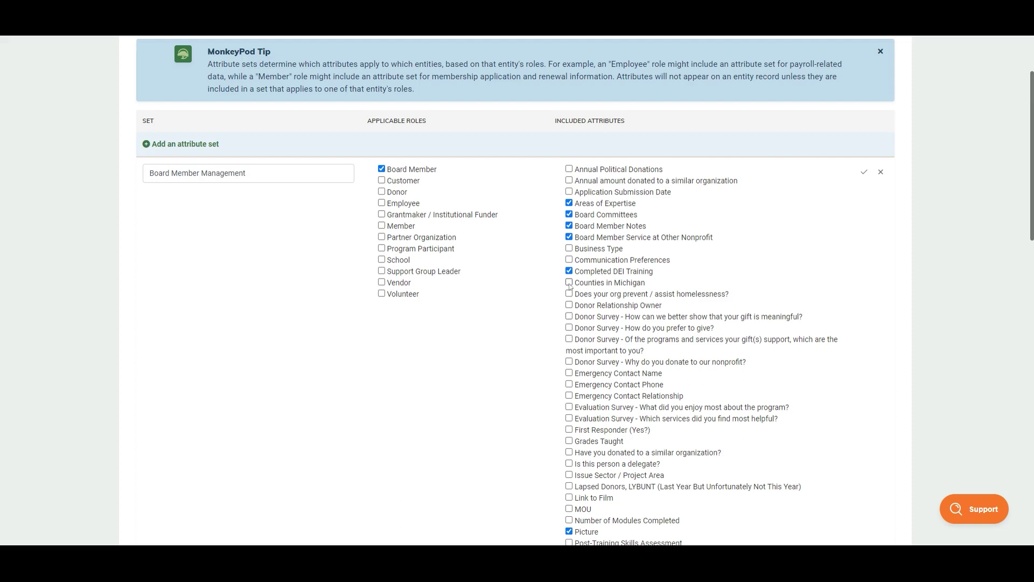
pyautogui.click(569, 430)
pyautogui.click(863, 172)
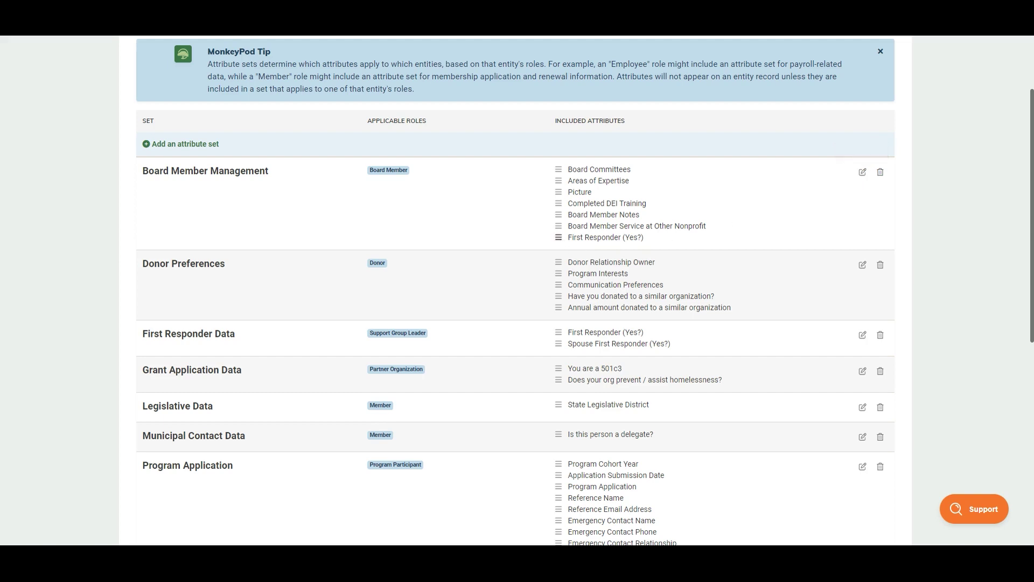
pyautogui.moveTo(559, 238); pyautogui.dragTo(559, 169)
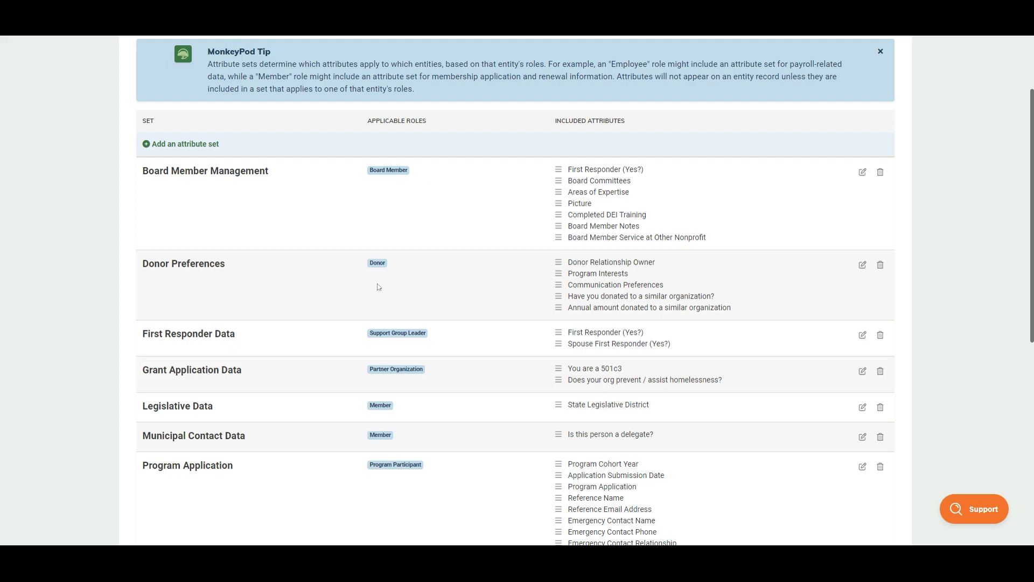
# - Filter the people and organizations by the Board Member role and open the first board member's record
pyautogui.scroll(2, 278, 328)
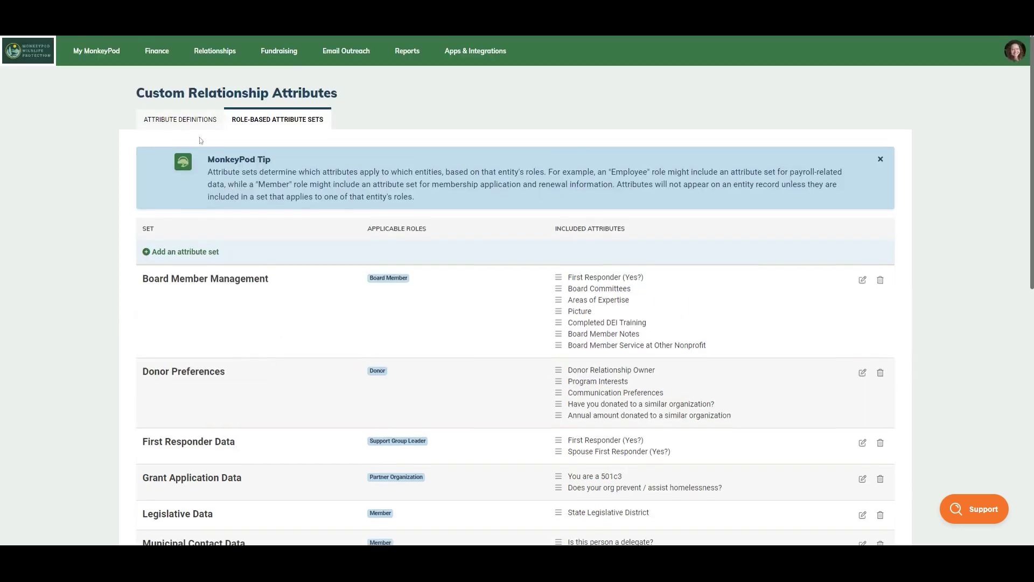
pyautogui.moveTo(198, 59)
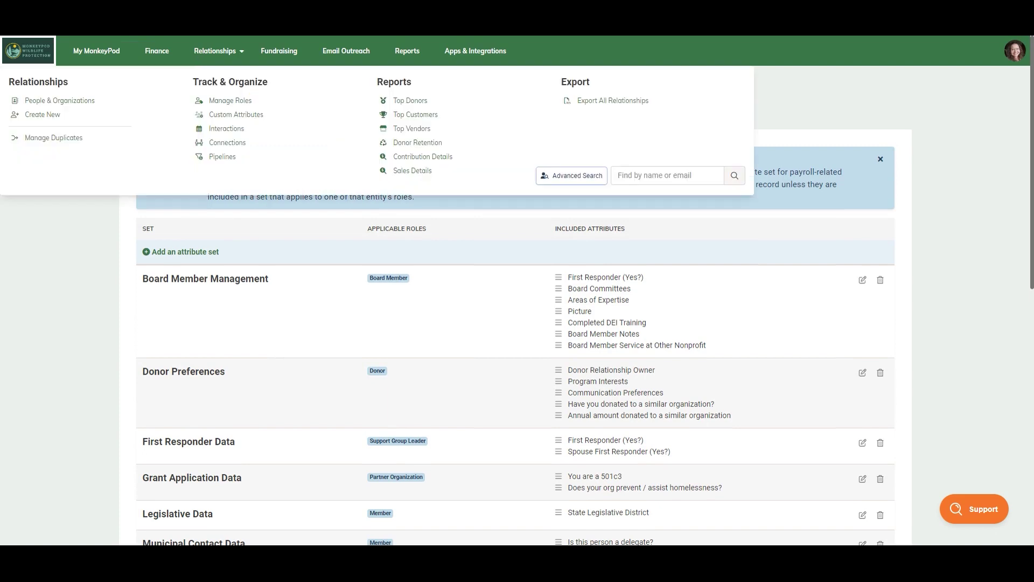
pyautogui.click(64, 101)
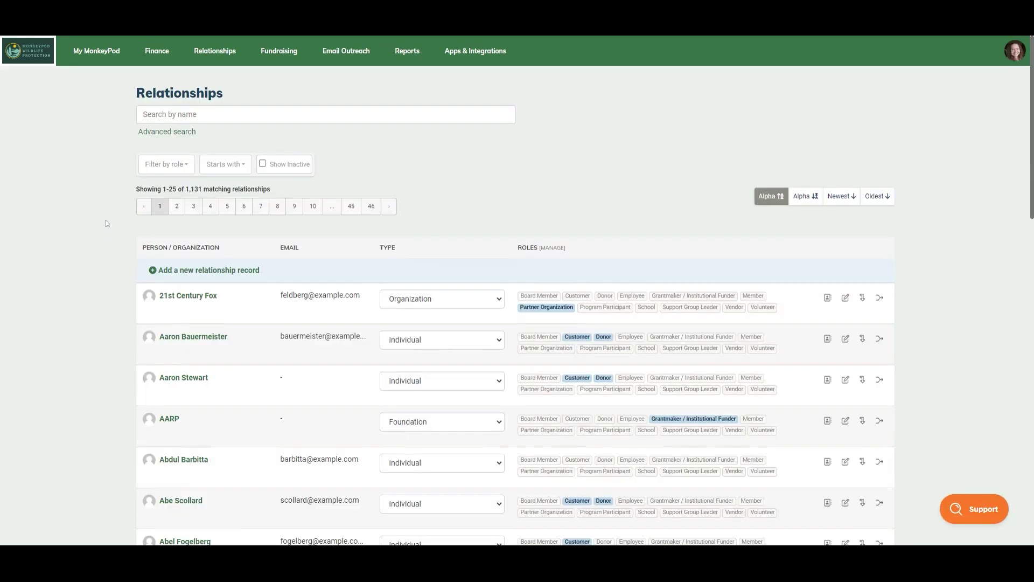
pyautogui.click(184, 169)
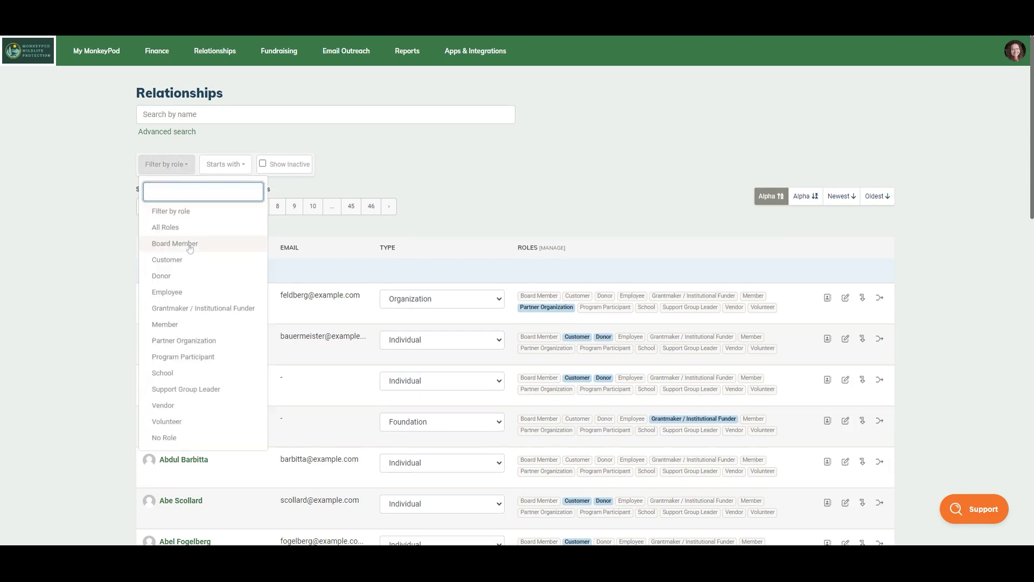
pyautogui.click(184, 244)
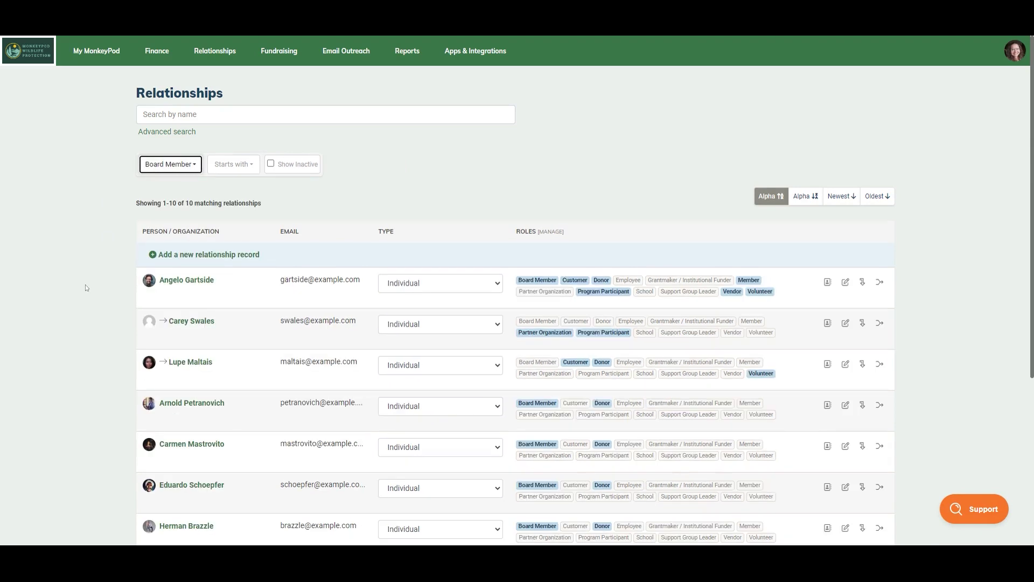
pyautogui.click(183, 280)
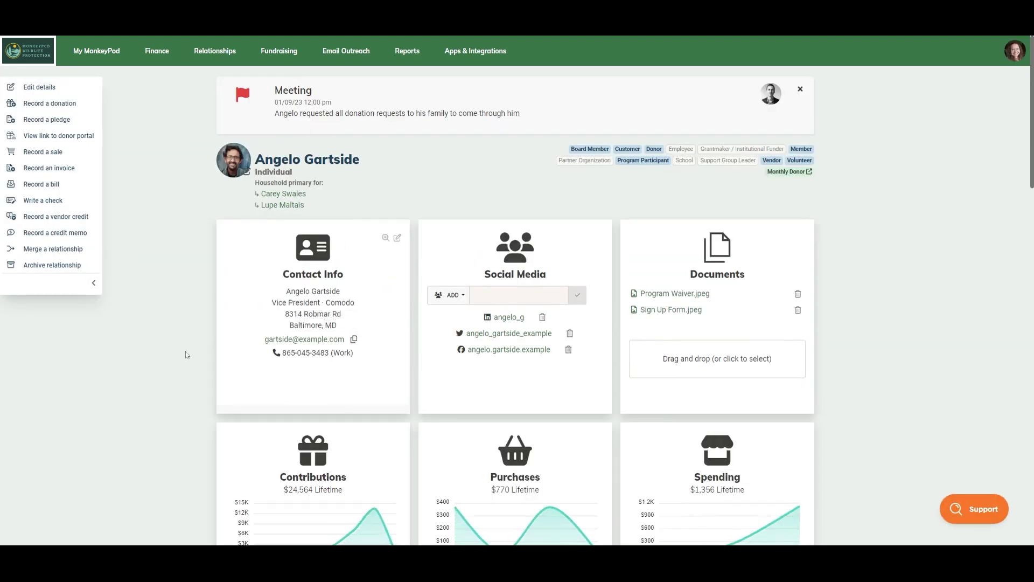
# - Show the Board Member Management attributes on the board member's record and check the position of First Responder (Yes?)
pyautogui.scroll(-13, 186, 355)
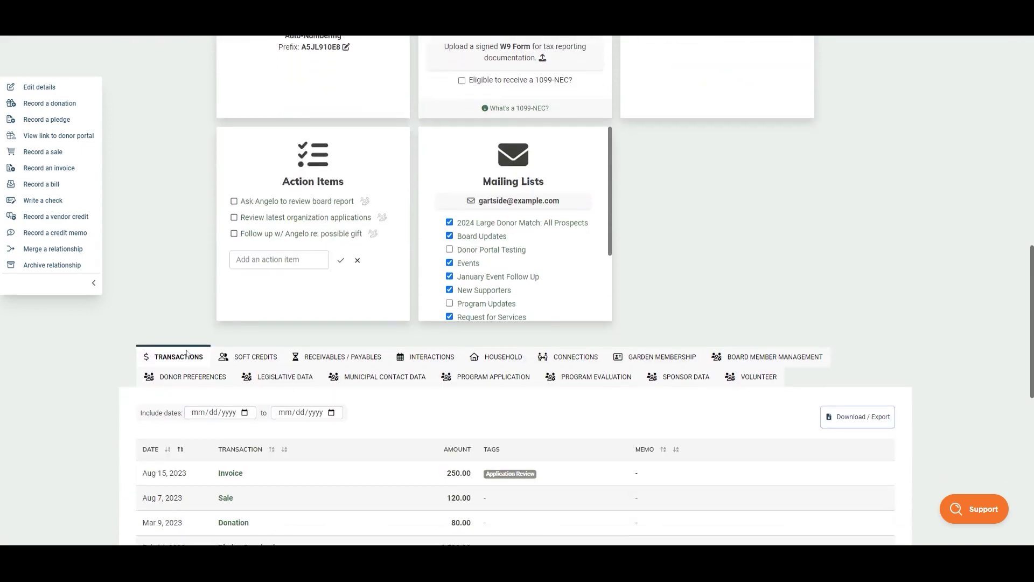
pyautogui.click(769, 357)
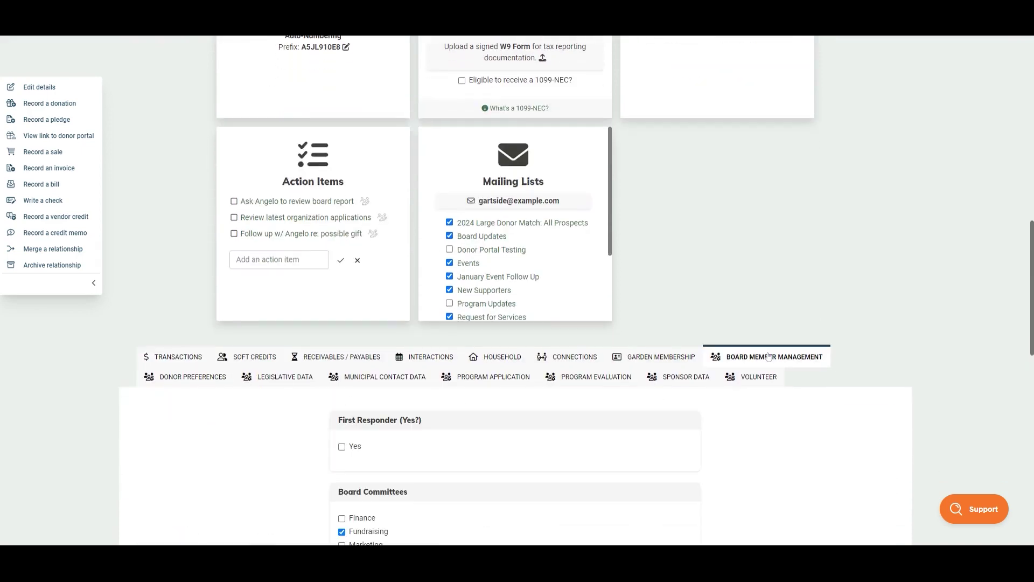
pyautogui.scroll(-3, 711, 501)
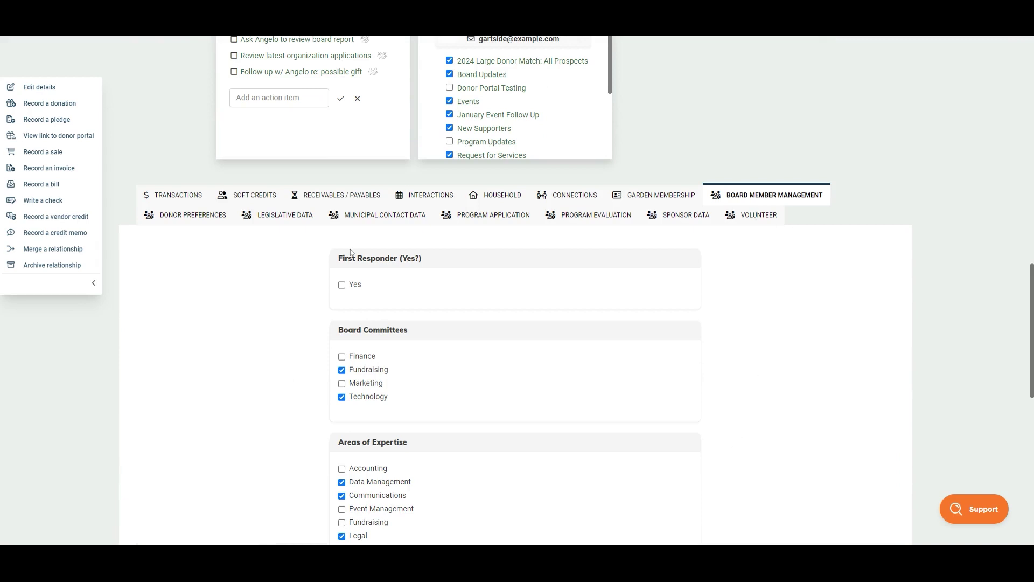
pyautogui.moveTo(338, 259); pyautogui.dragTo(424, 260)
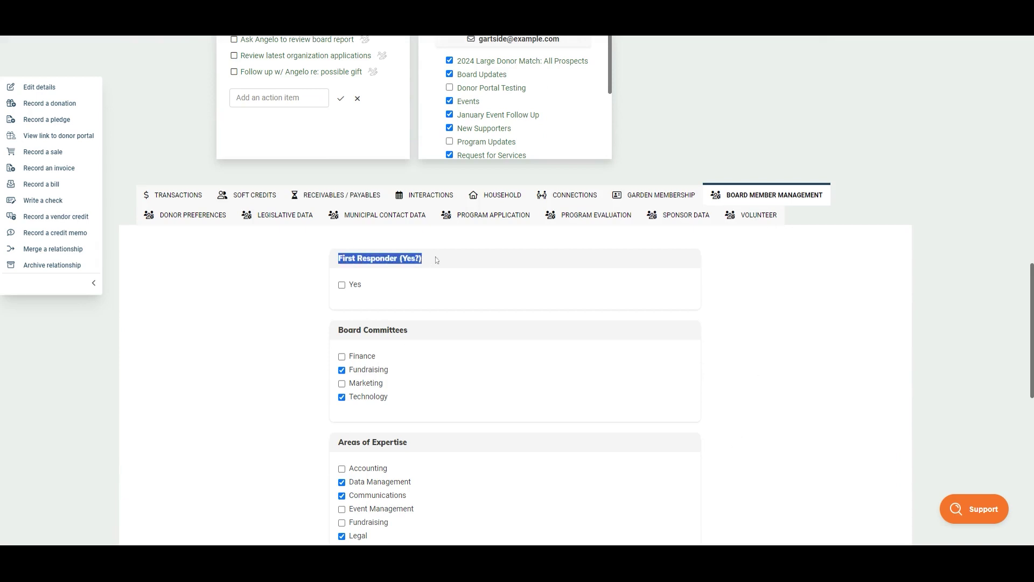
pyautogui.click(436, 260)
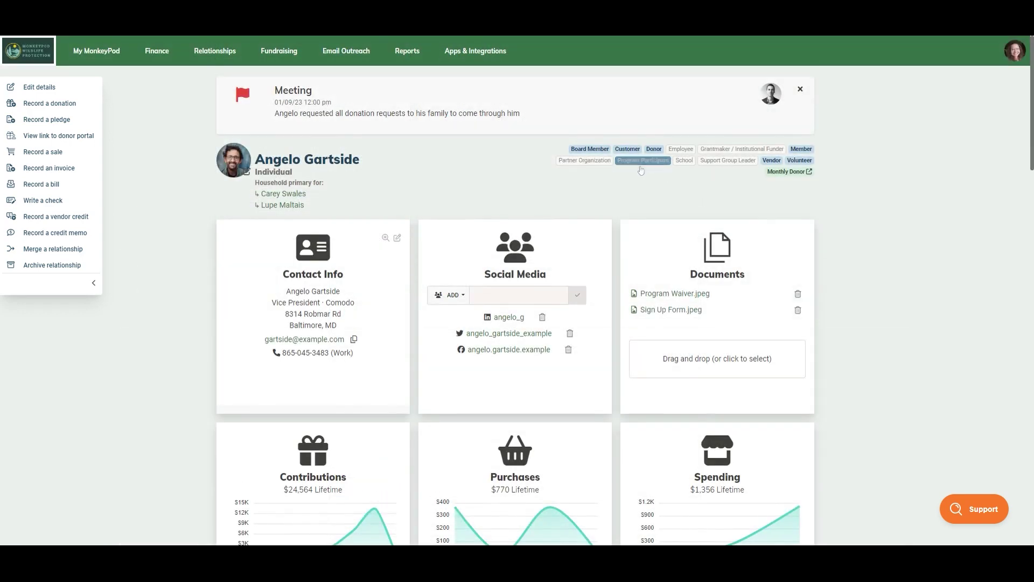
# - Remove the Program Participant, Customer, Donor, Member, Volunteer and Vendor roles from the record, keeping only Board Member
pyautogui.click(644, 160)
pyautogui.click(630, 149)
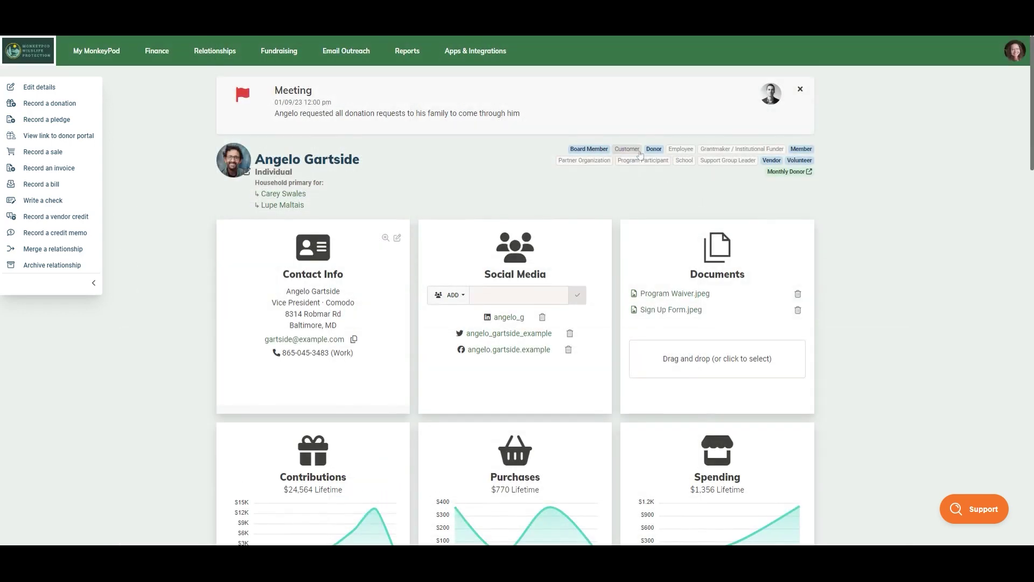
pyautogui.click(653, 149)
pyautogui.click(800, 149)
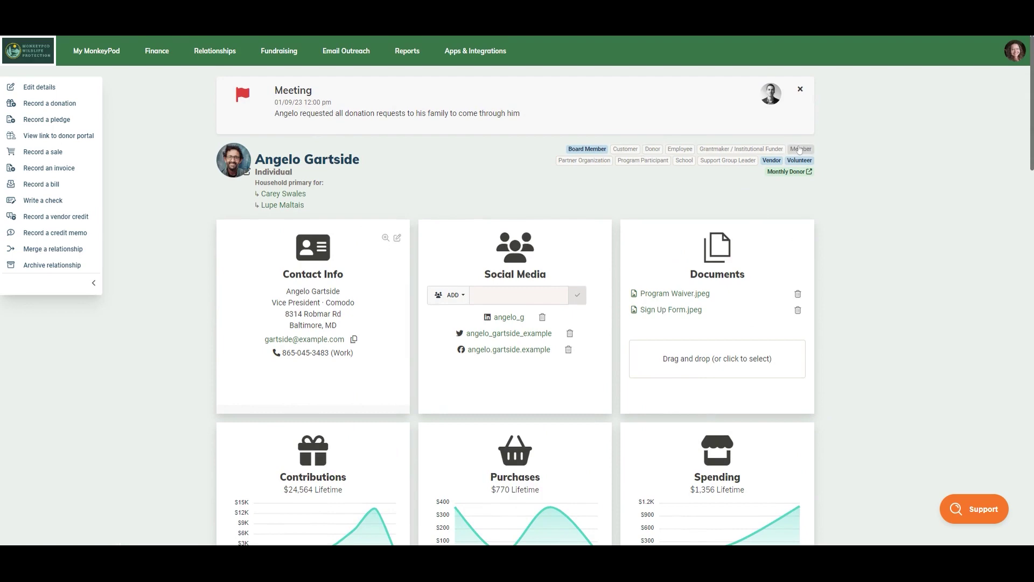
pyautogui.click(800, 160)
pyautogui.click(771, 160)
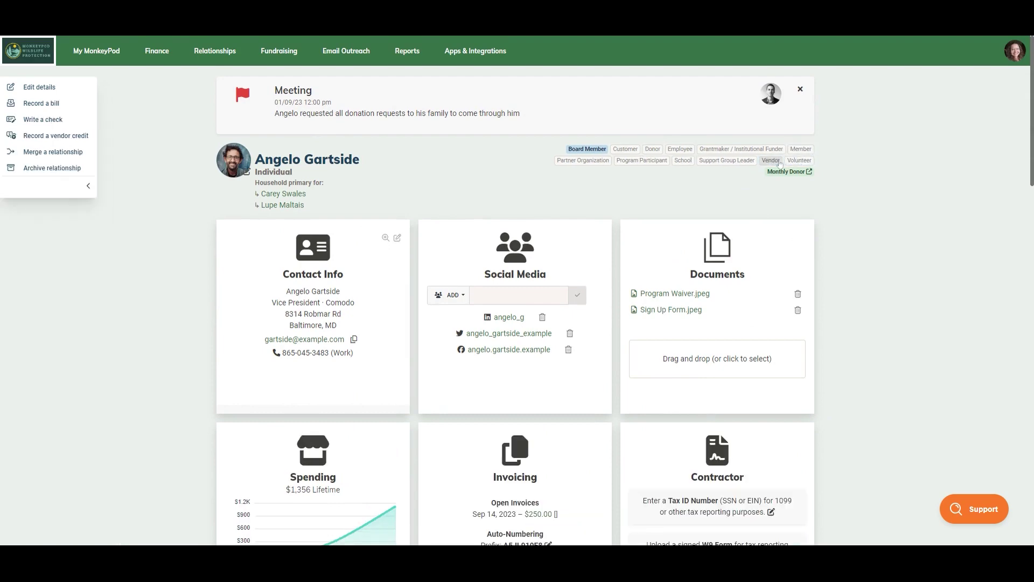
# - Check which attribute sets the record still offers with Board Member as its only role
pyautogui.scroll(-5, 427, 329)
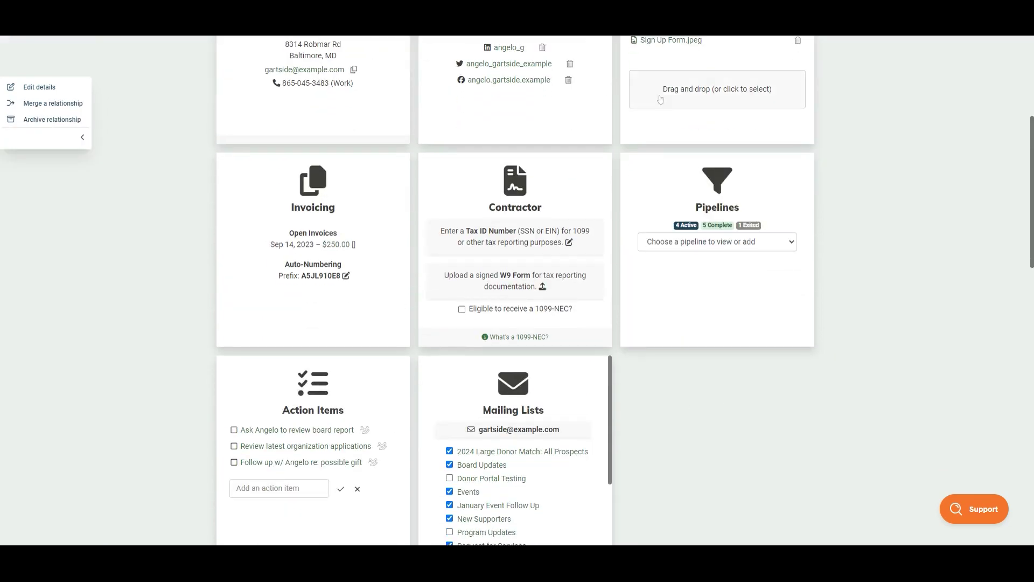
pyautogui.scroll(4, 787, 294)
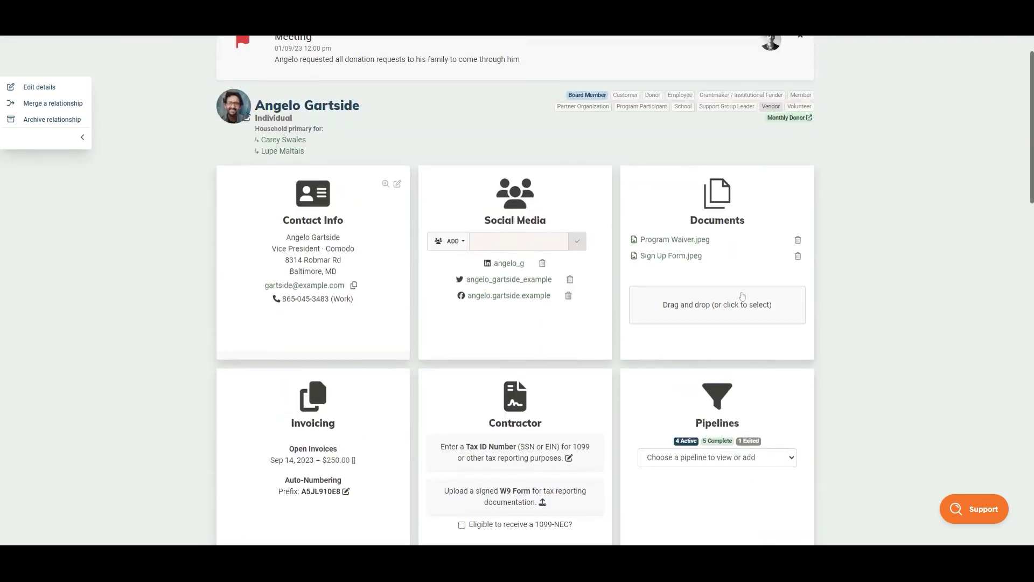
pyautogui.scroll(-10, 765, 370)
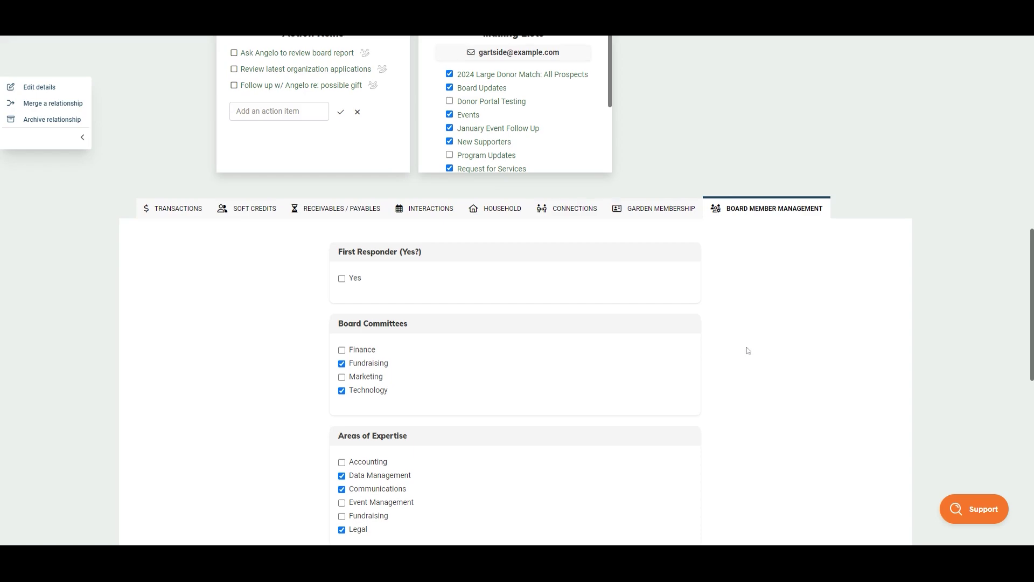
pyautogui.scroll(12, 748, 350)
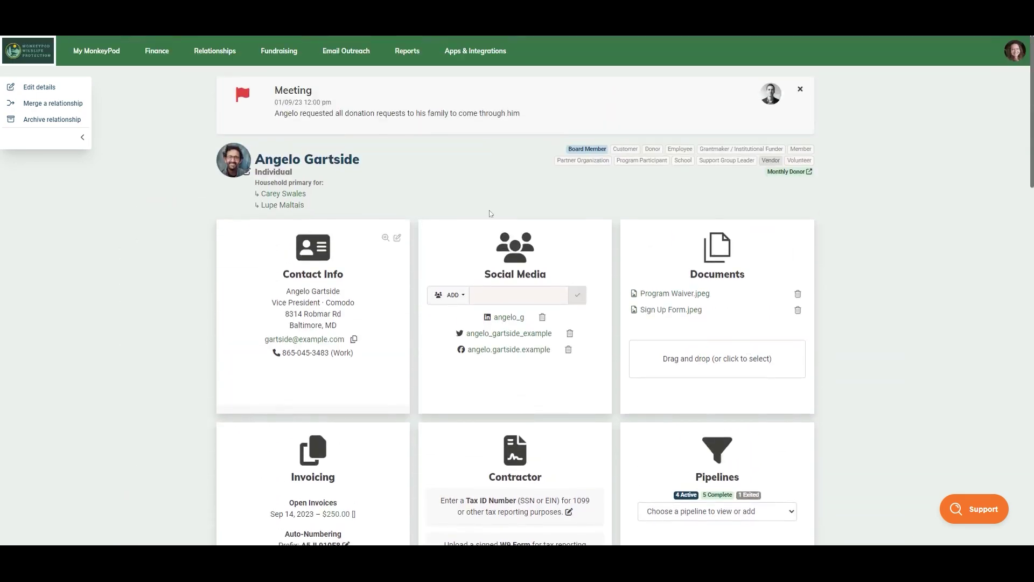